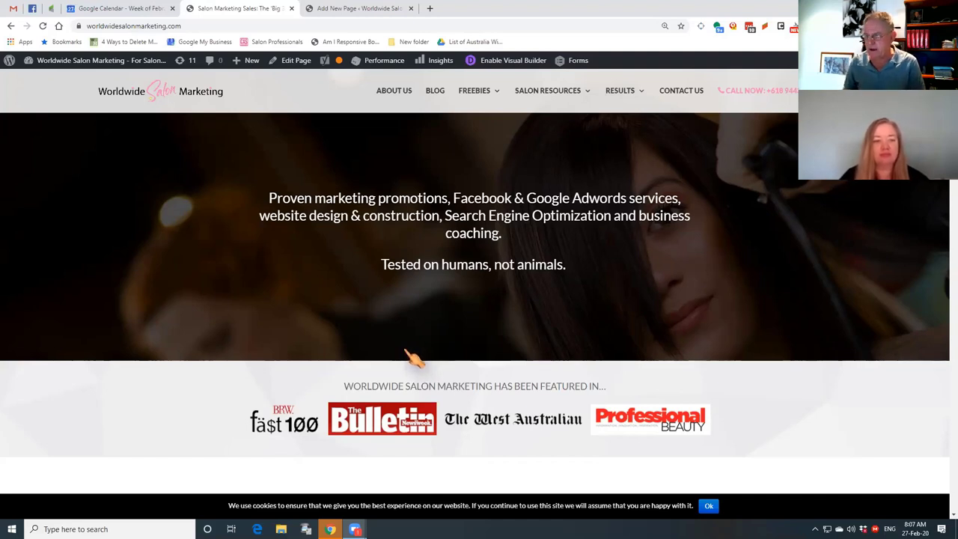
Switch to the new-page editor, title the page "Specials" and save it as a draft.
mouse_move(41, 62)
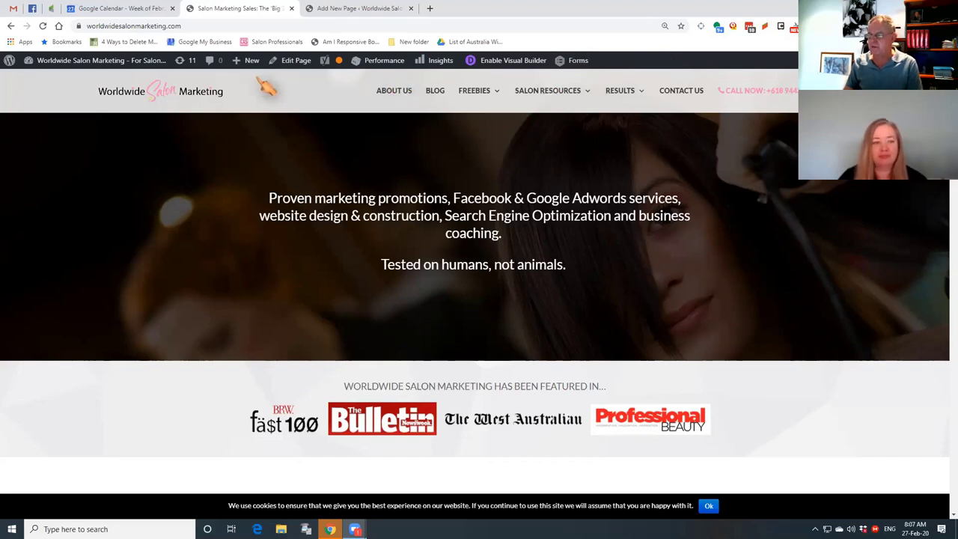
mouse_move(252, 62)
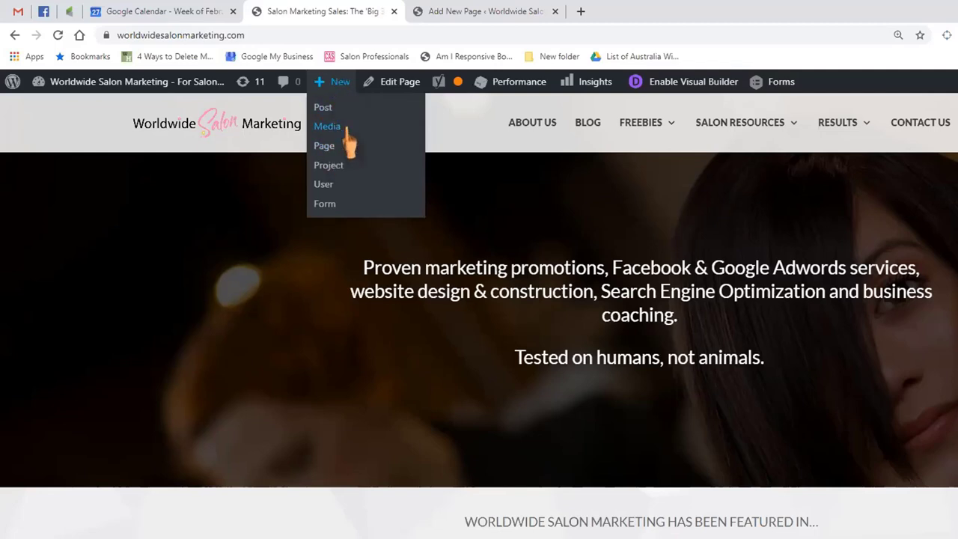
click(490, 12)
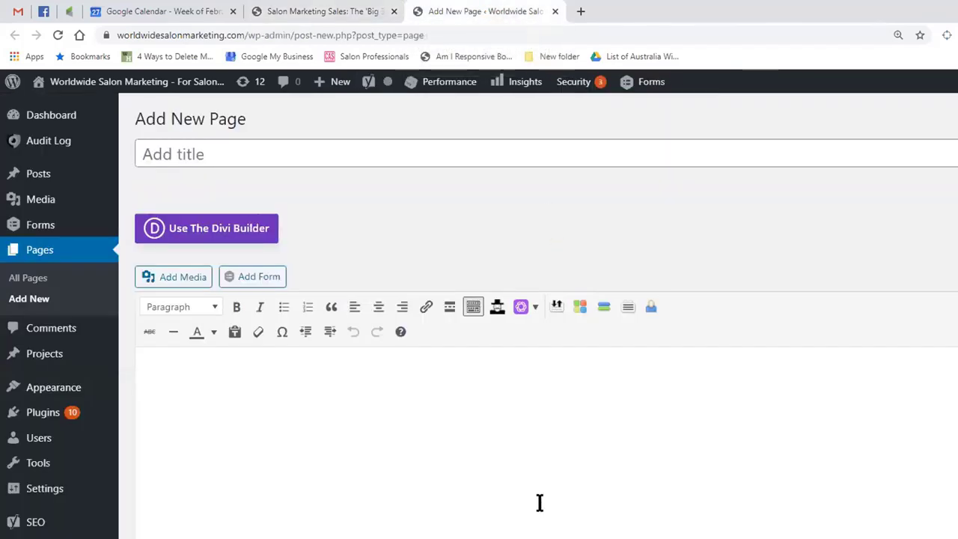
click(217, 154)
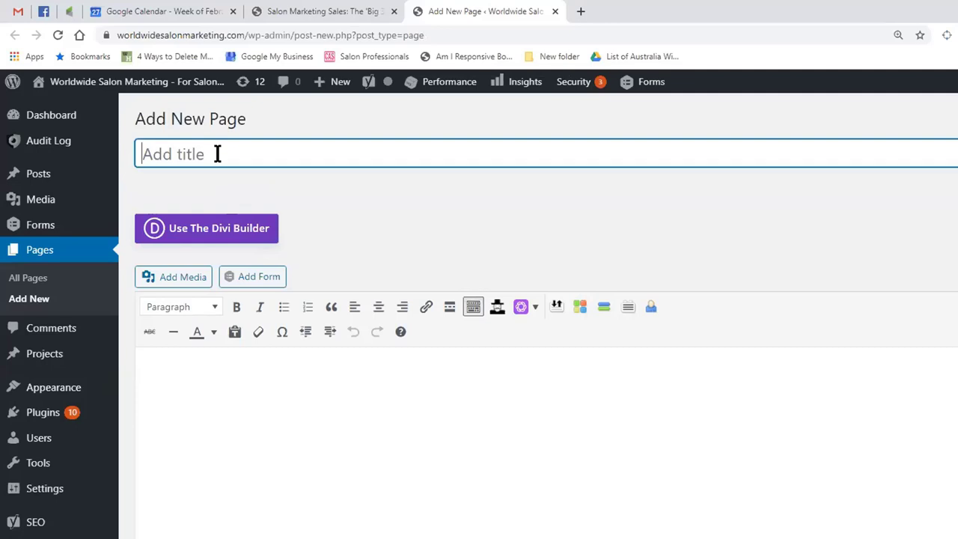
text(S)
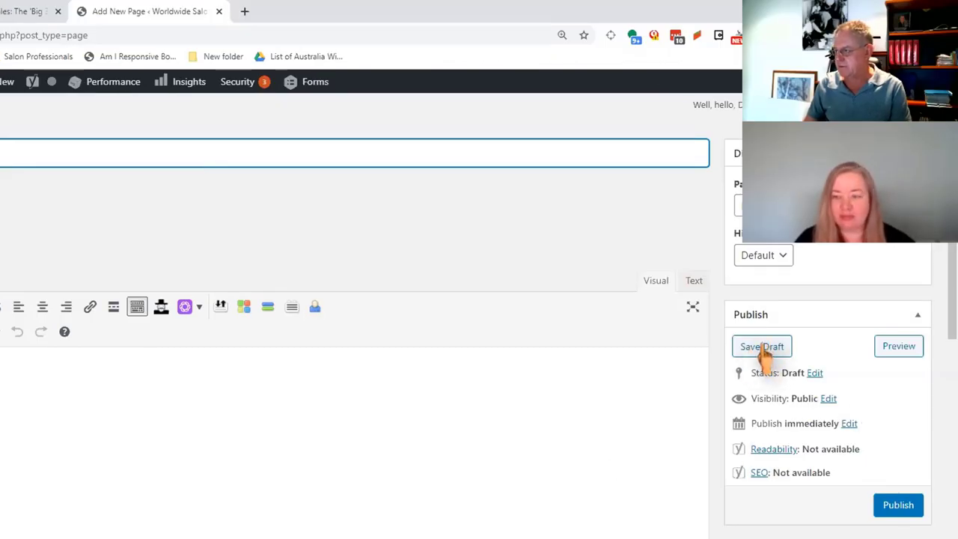
click(763, 347)
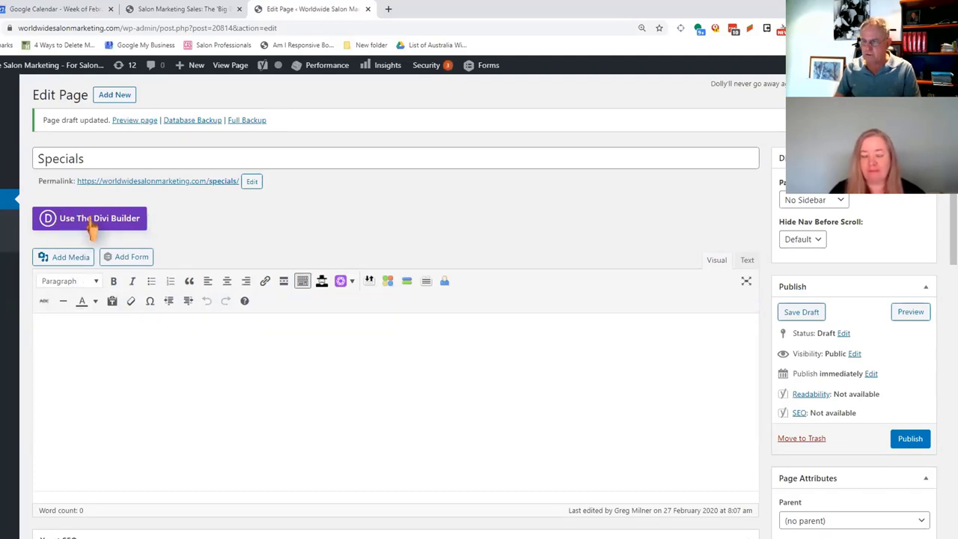
Turn on the Divi Builder for the Specials page and choose to build it from scratch.
click(89, 225)
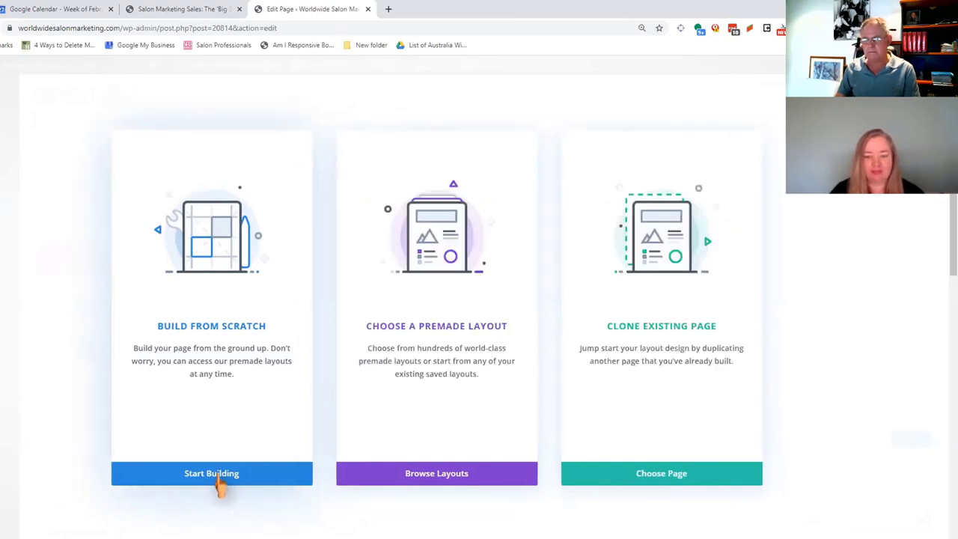
click(219, 478)
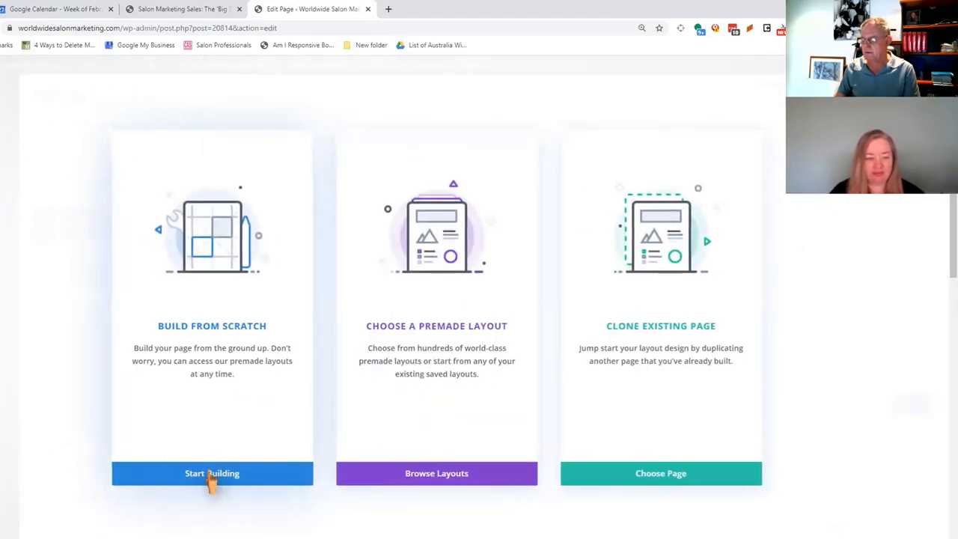
click(212, 474)
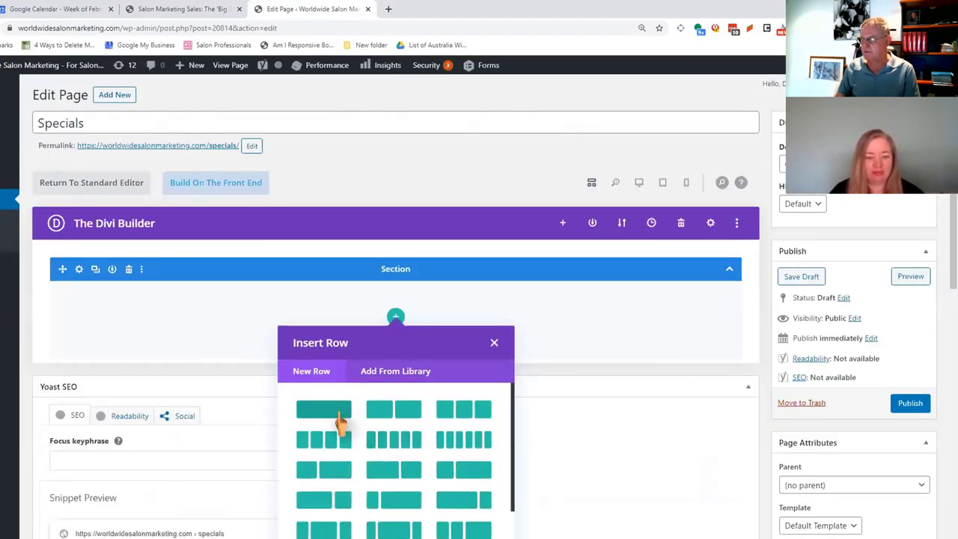
Switch the Specials page to front-end building and start the layout from scratch.
scroll(644, 398, down, 2)
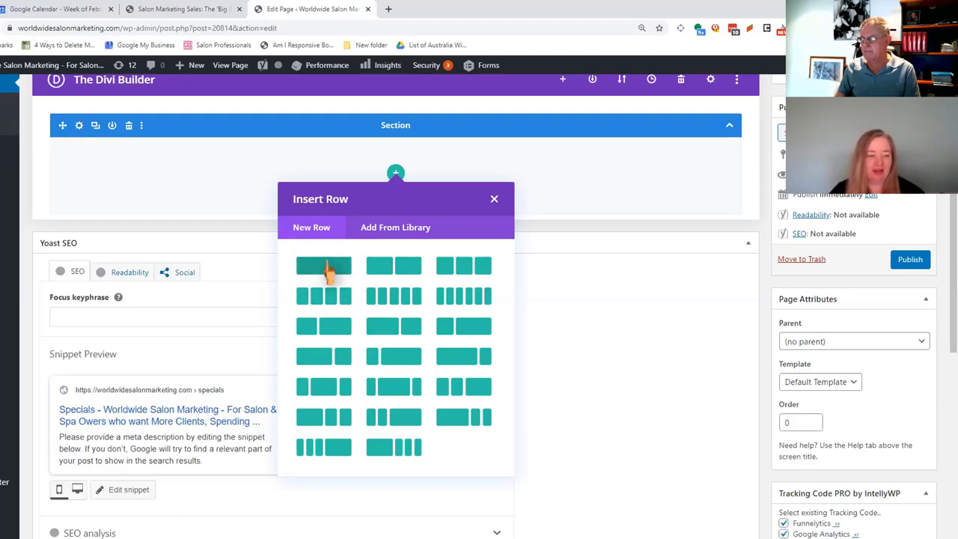
scroll(637, 327, up, 2)
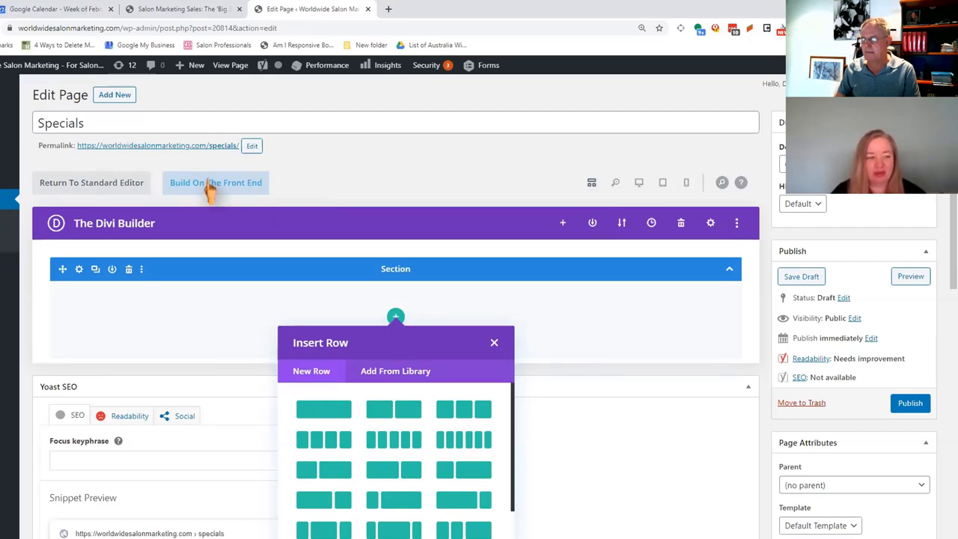
click(212, 187)
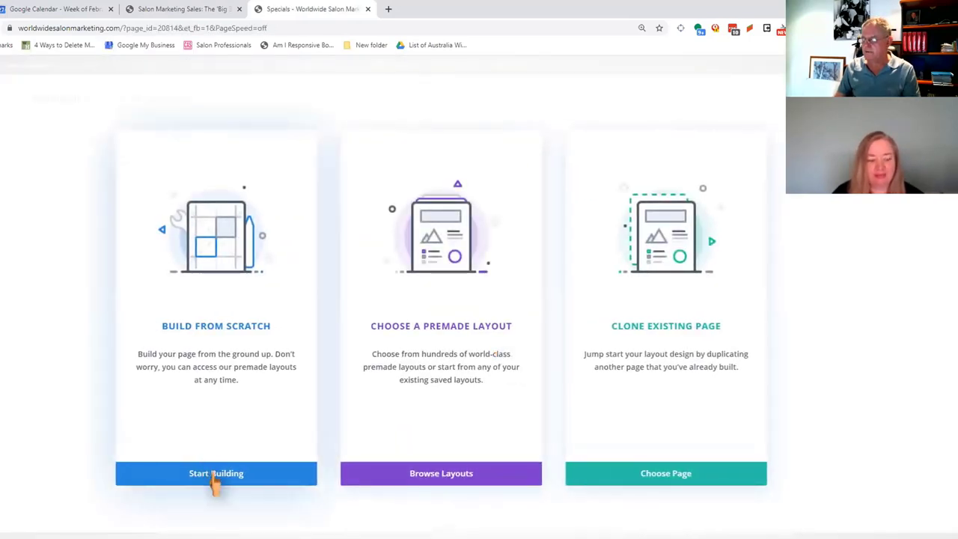
click(214, 476)
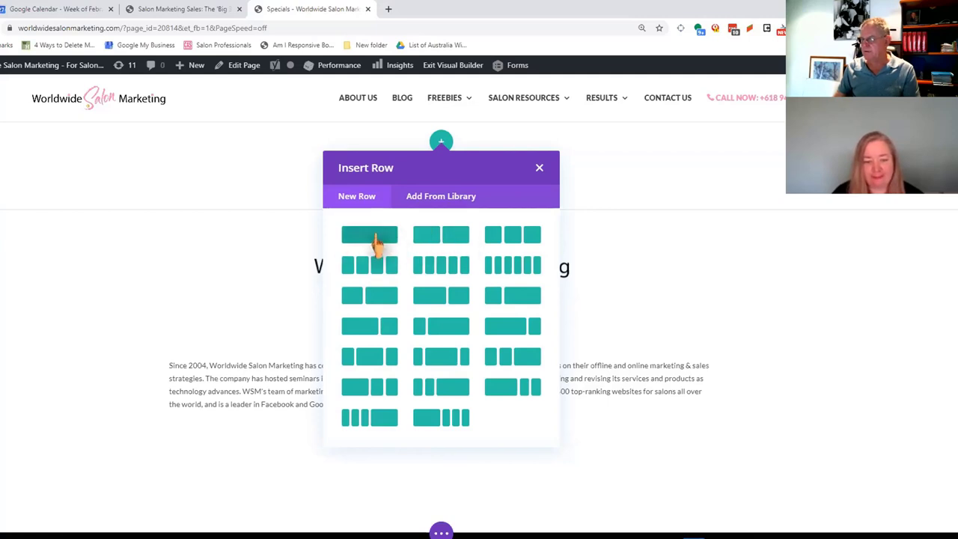
Insert a single-column row and add an Image module to it.
click(376, 241)
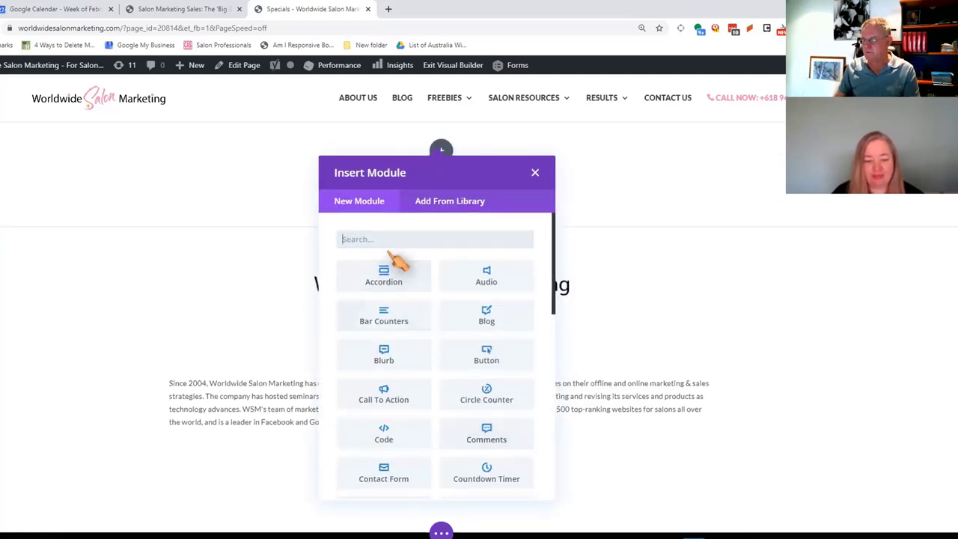
text(image)
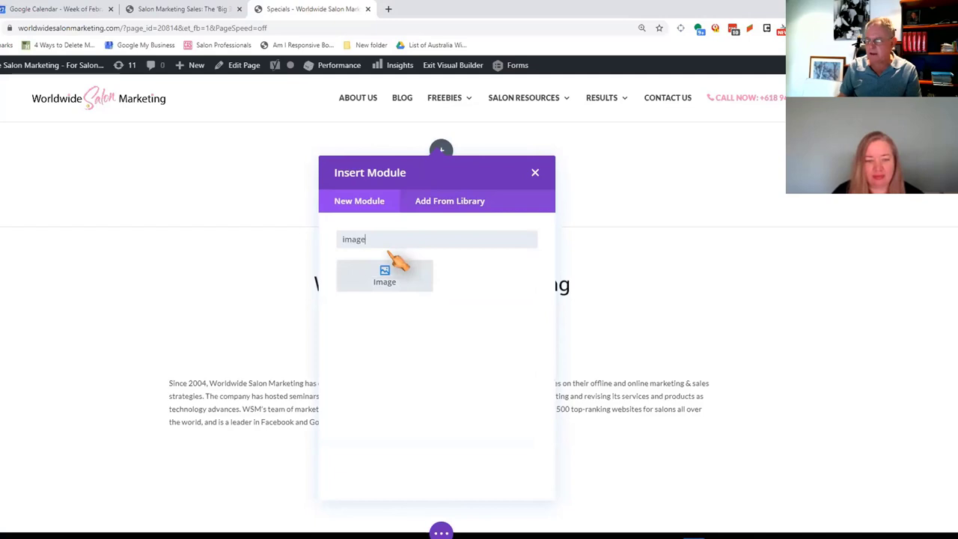
click(384, 277)
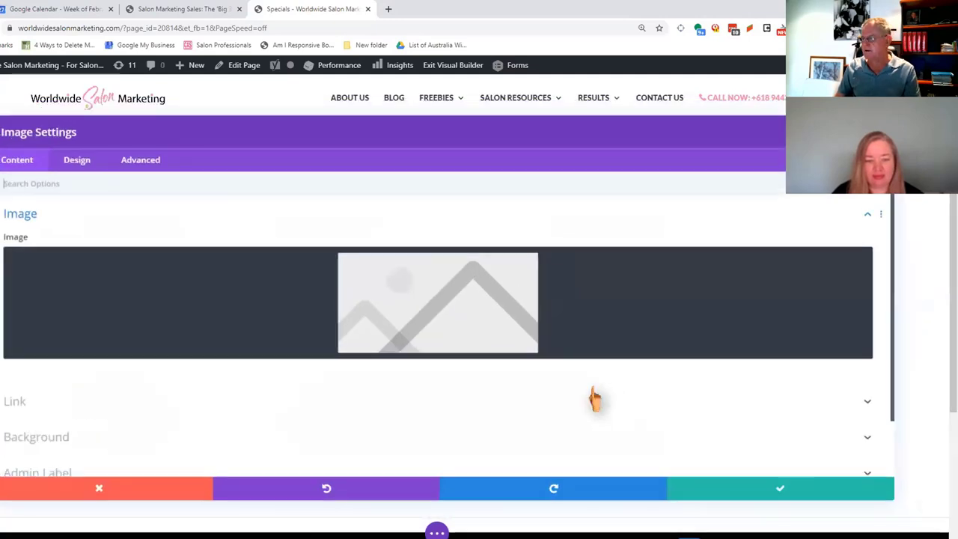
Check the alt text and description of salon-success-2020.jpg in the media library and insert it as the module's image.
mouse_move(798, 279)
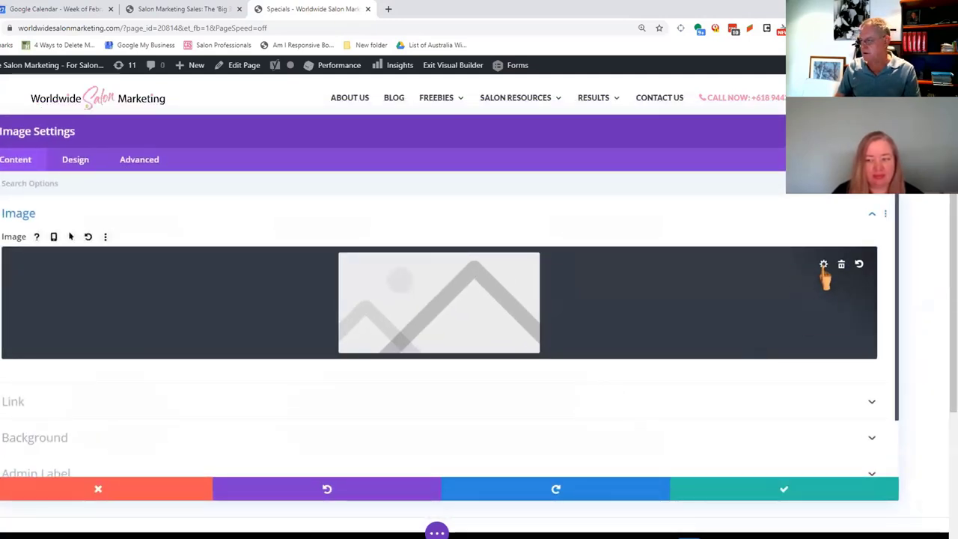
click(823, 270)
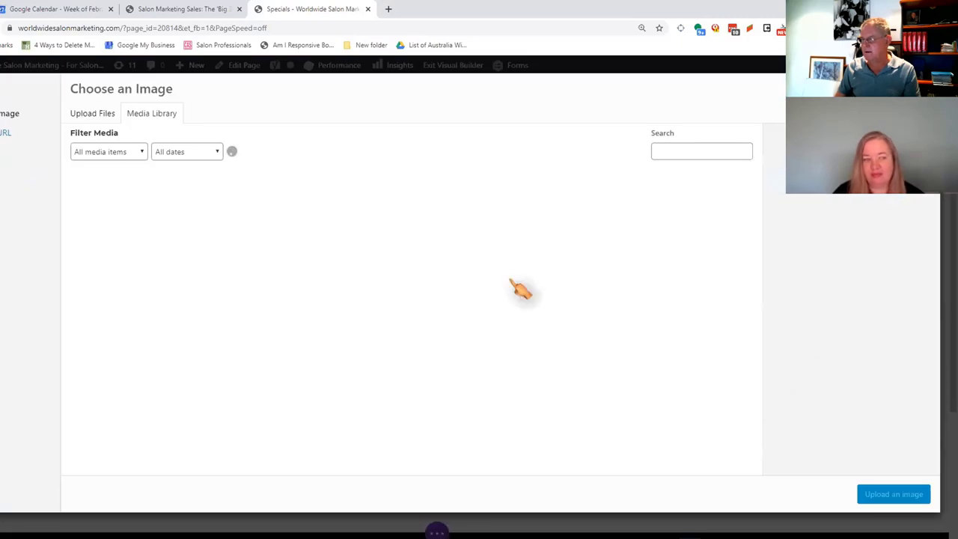
click(153, 120)
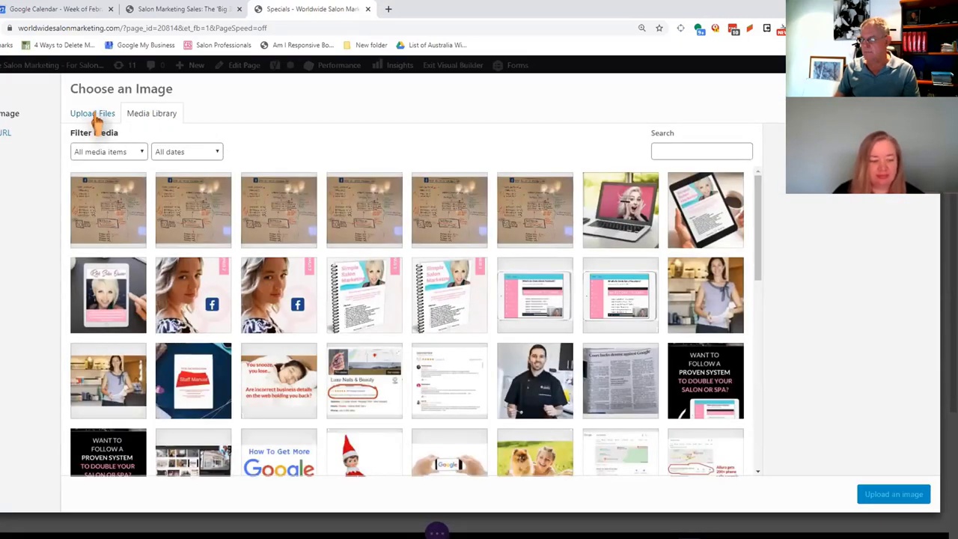
scroll(498, 357, down, 3)
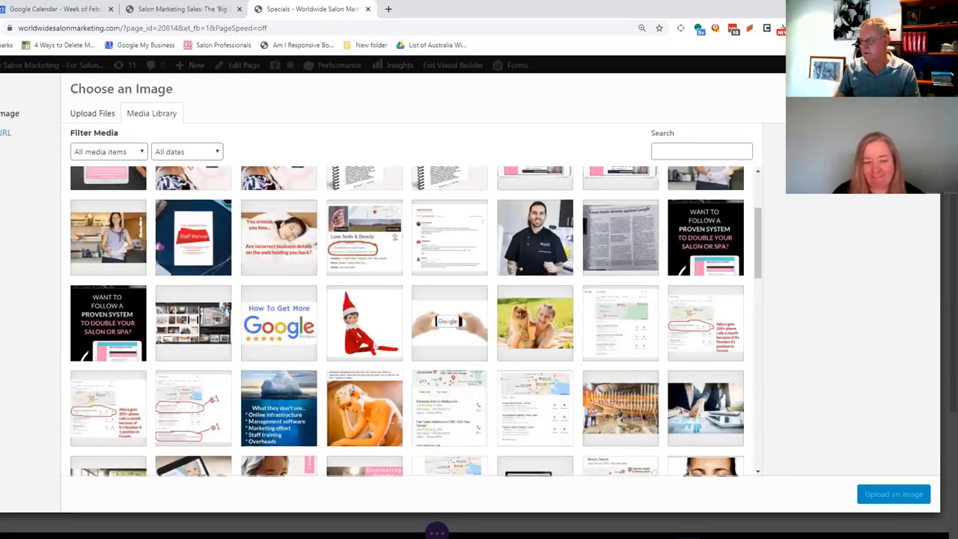
click(531, 321)
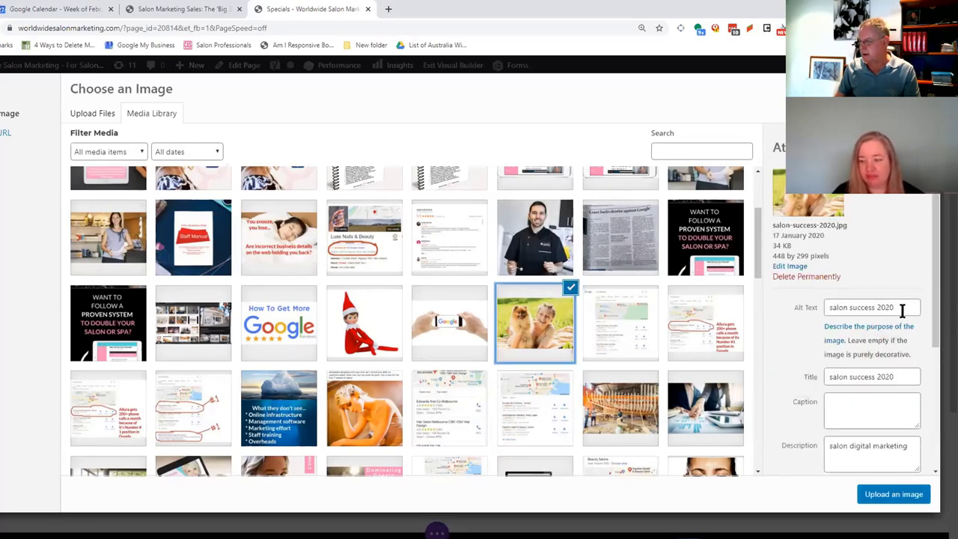
drag(902, 311, 825, 307)
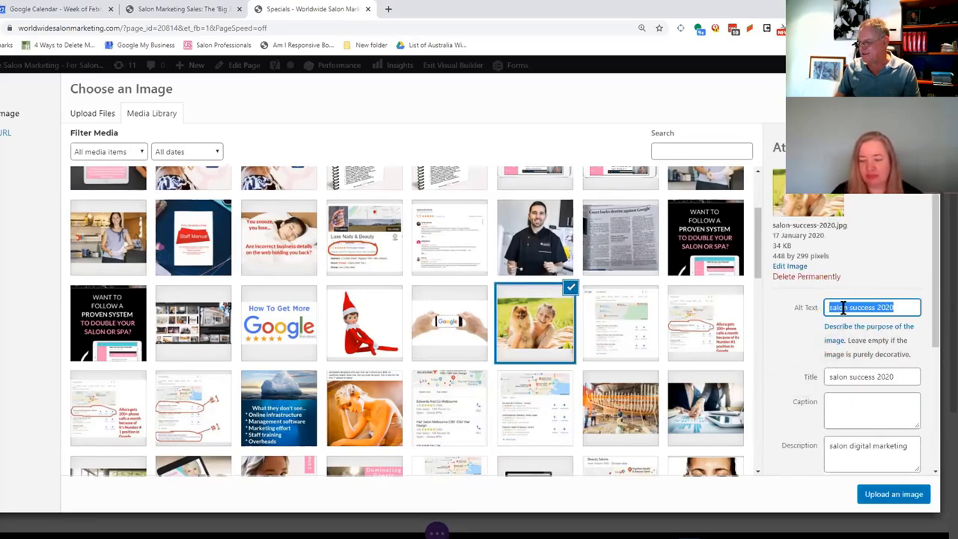
scroll(812, 378, down, 2)
drag(829, 307, 920, 302)
scroll(821, 342, down, 1)
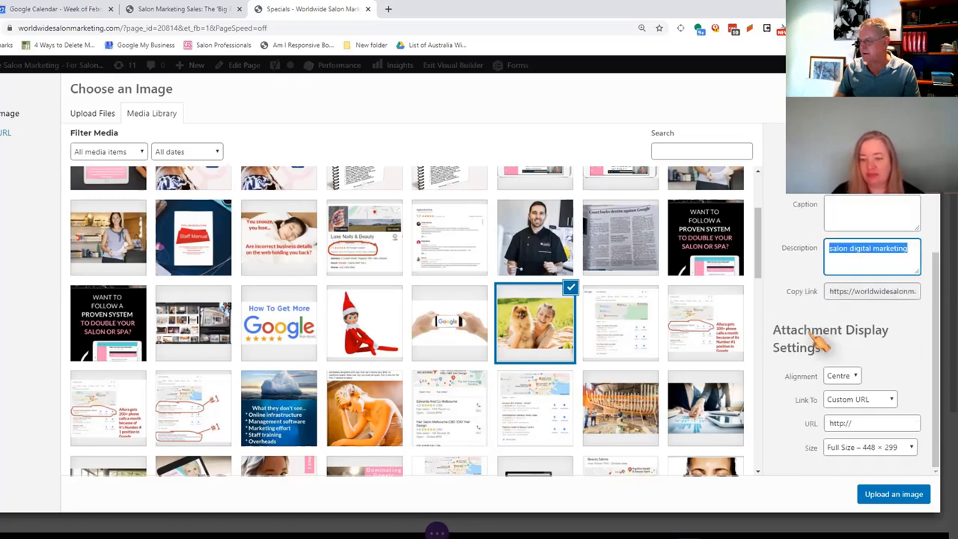
click(891, 498)
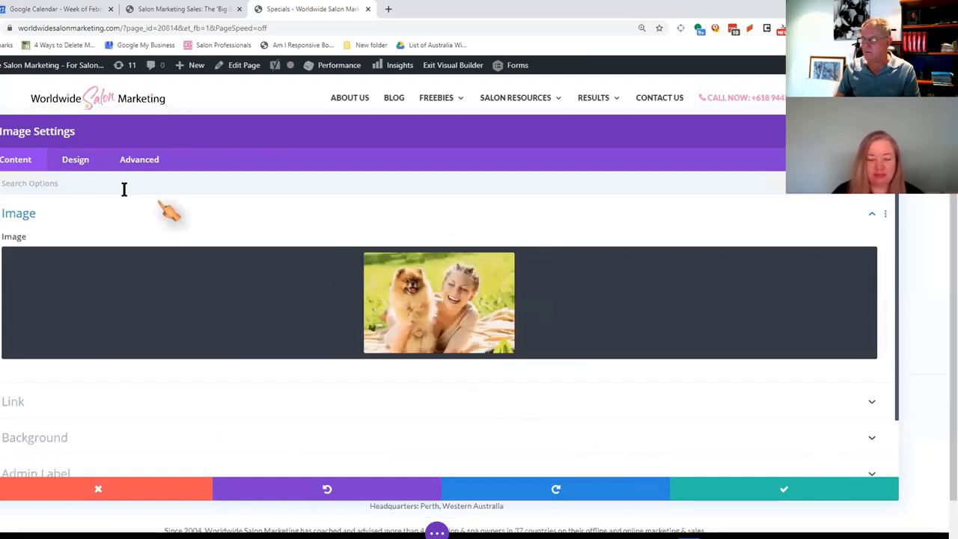
Set the image alignment to centre and save the Image module's settings.
click(75, 161)
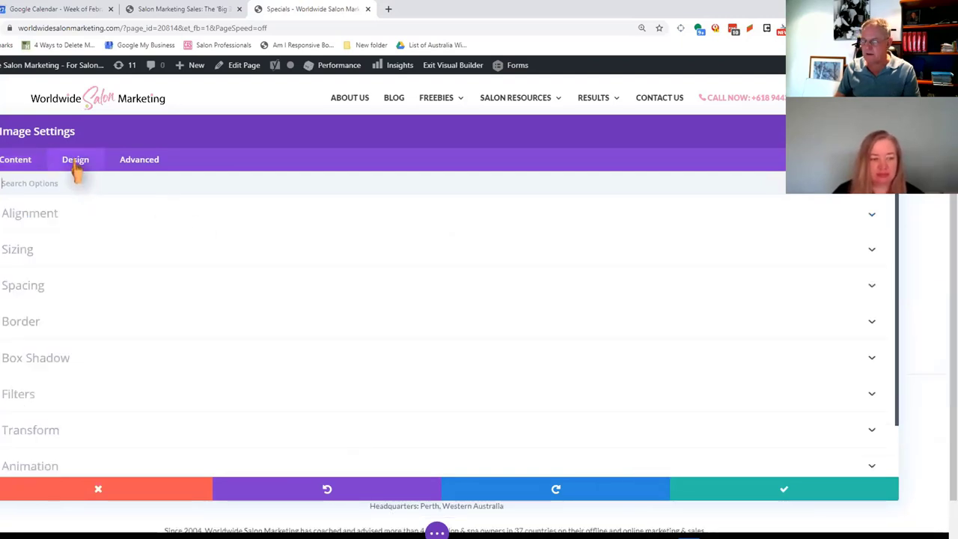
click(214, 224)
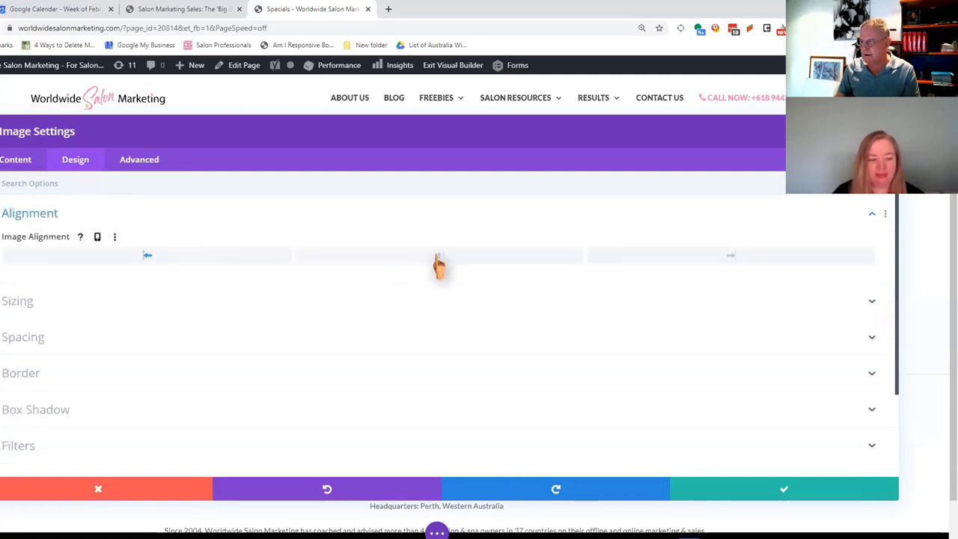
click(780, 490)
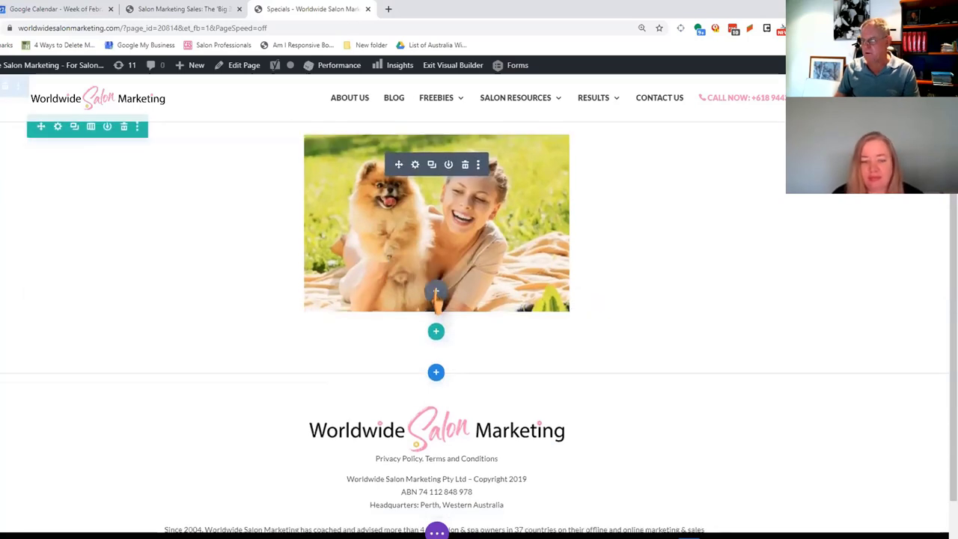
Add a Text module directly below the image in the same row.
click(435, 292)
text(text)
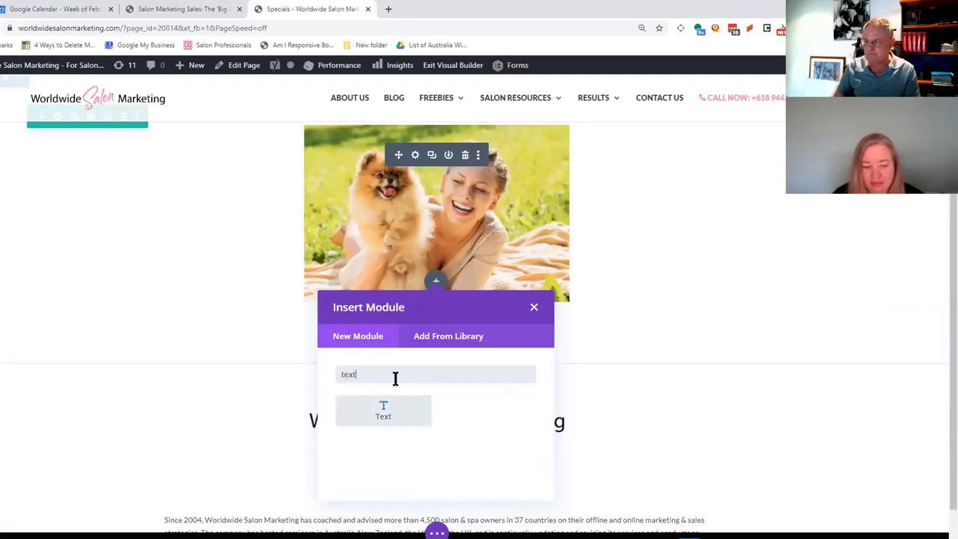
click(383, 414)
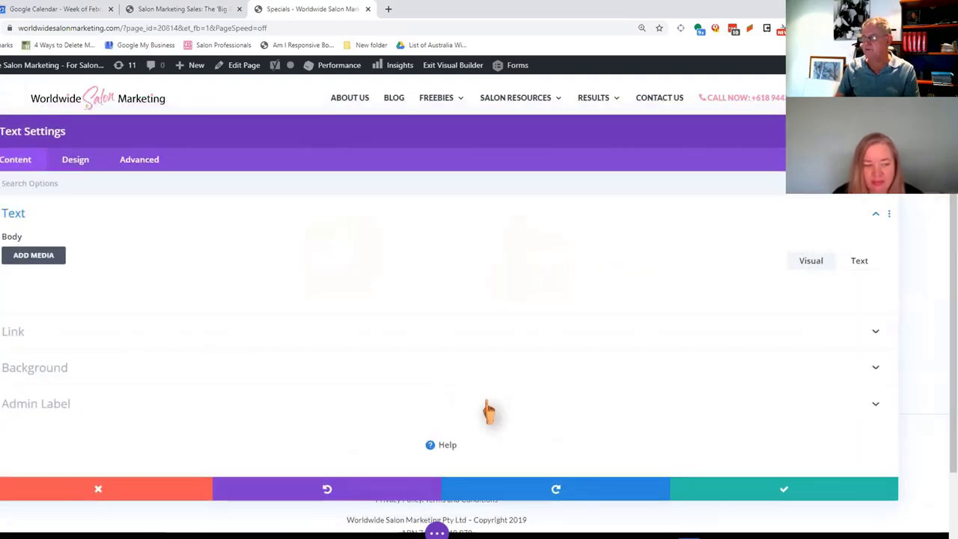
drag(6, 312, 183, 327)
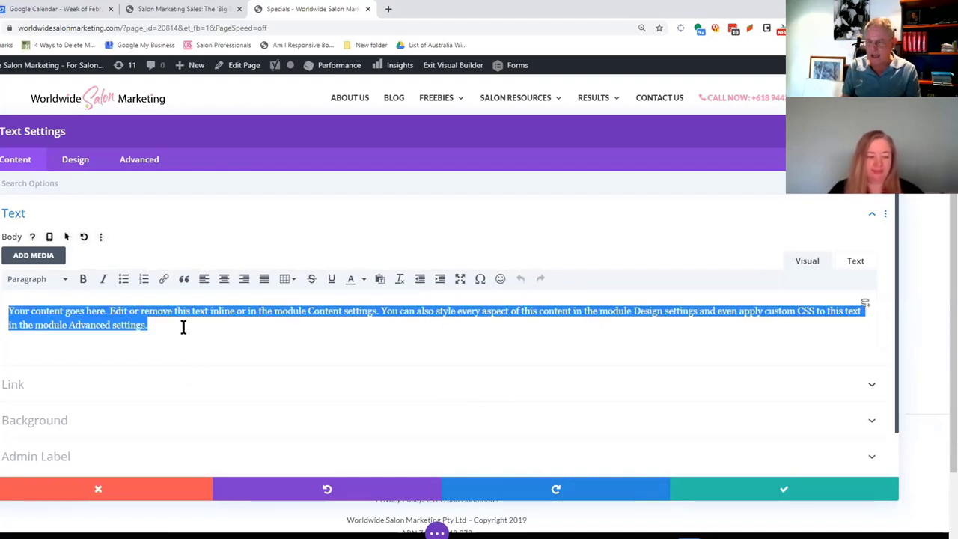
click(7, 314)
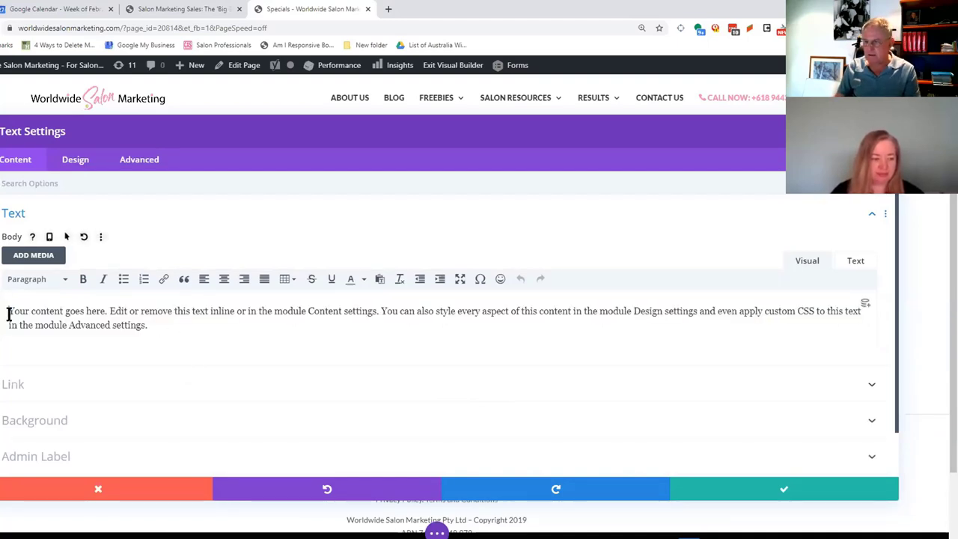
drag(7, 312, 171, 322)
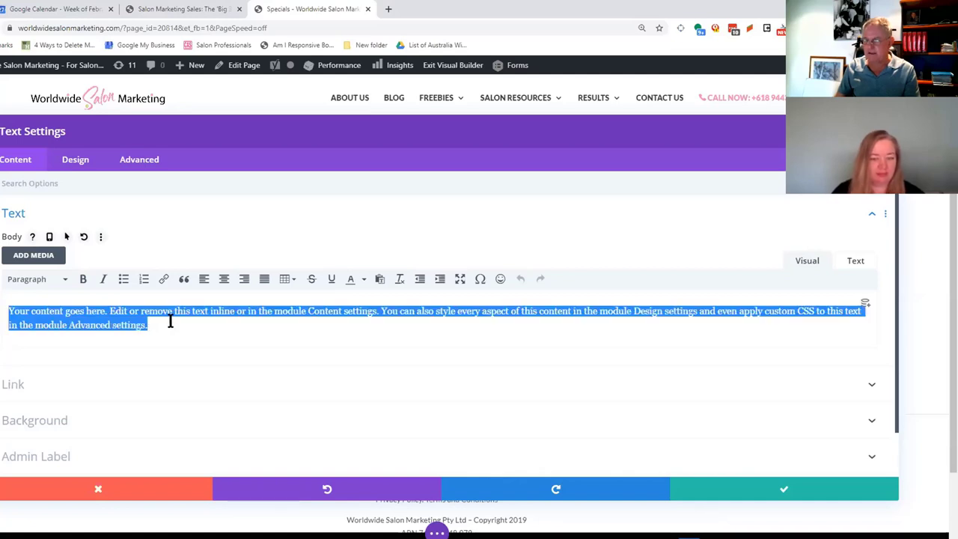
Set the line height of the Text module's body text to 1.8em.
click(82, 166)
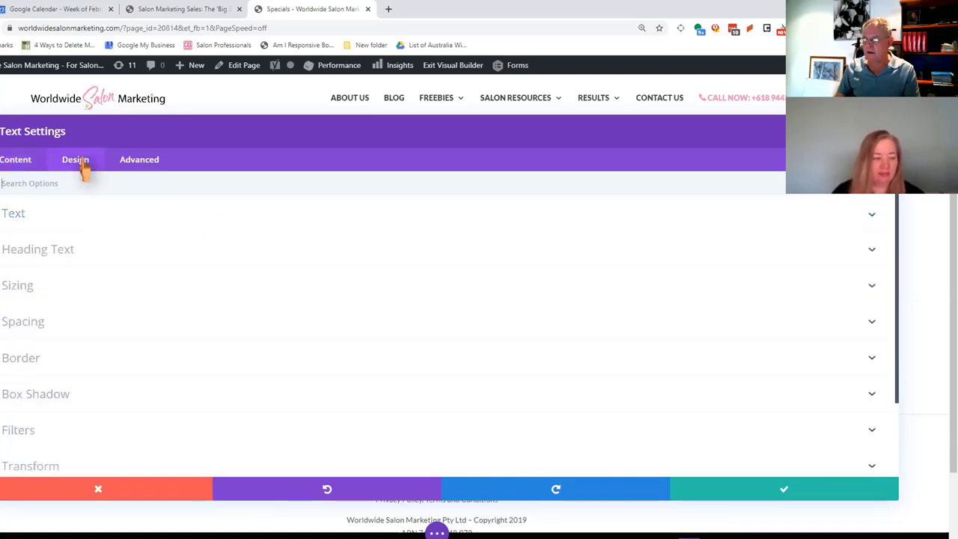
click(272, 223)
scroll(306, 323, down, 3)
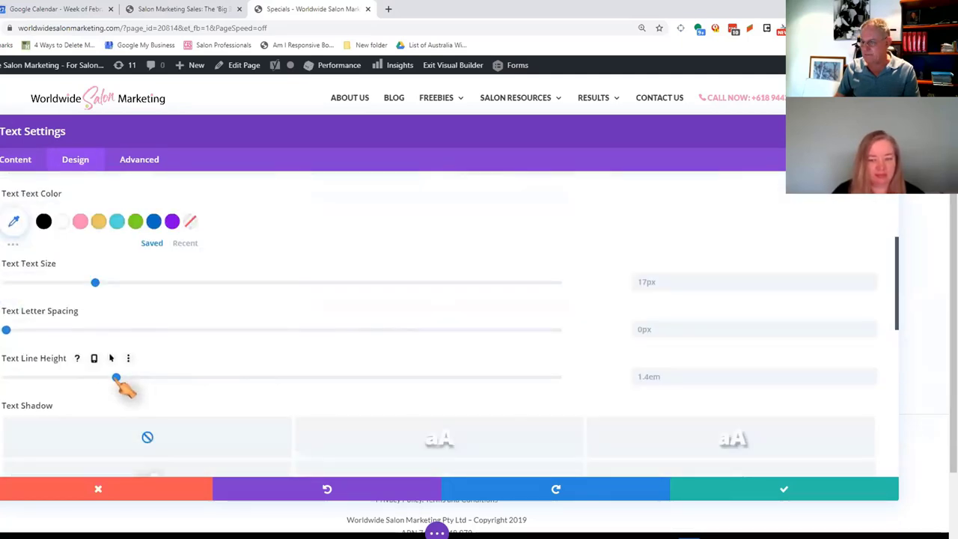
drag(124, 381, 226, 379)
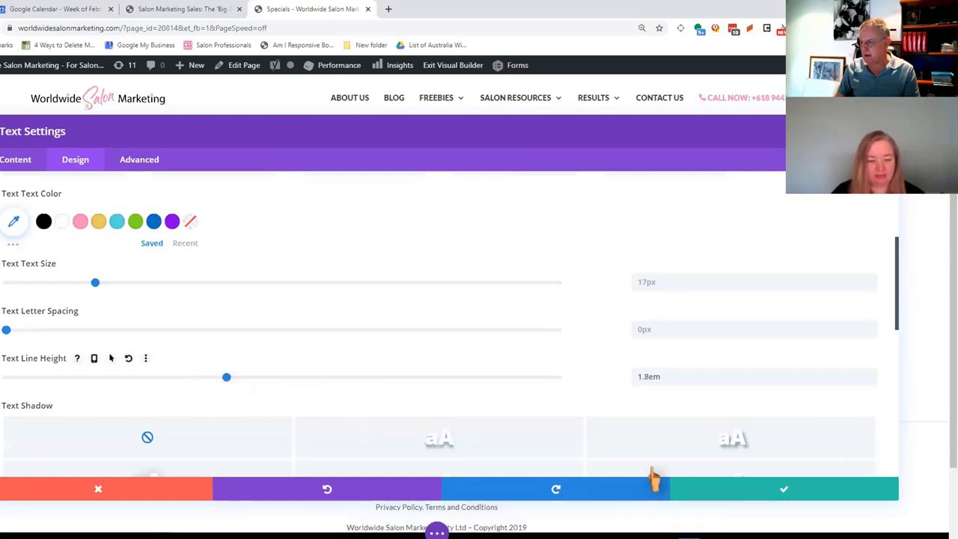
Save the Text module's settings and reopen its spacing options.
click(769, 491)
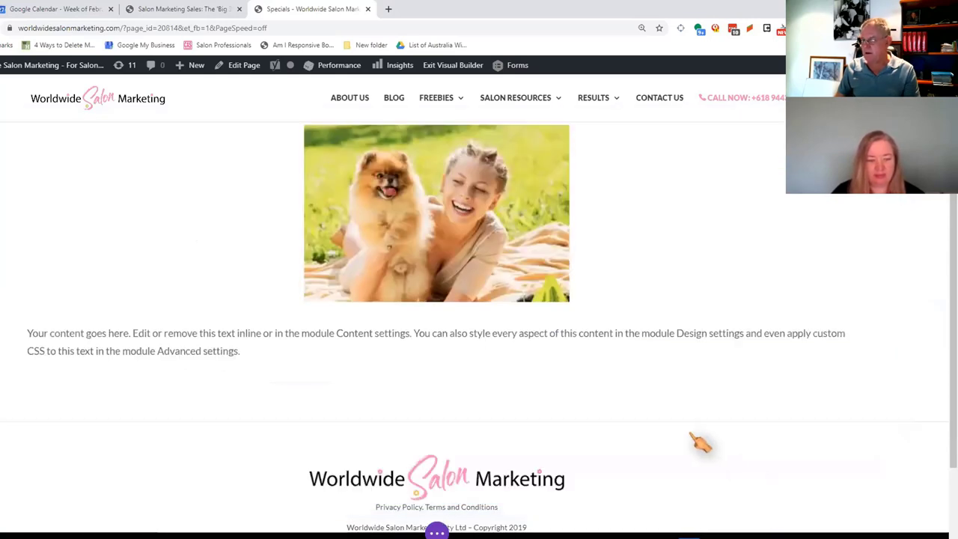
mouse_move(257, 331)
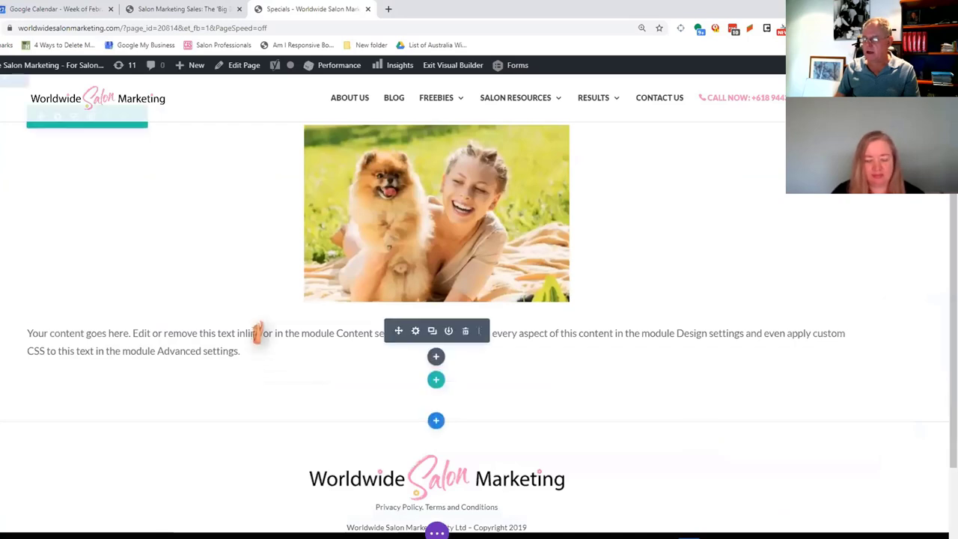
click(415, 331)
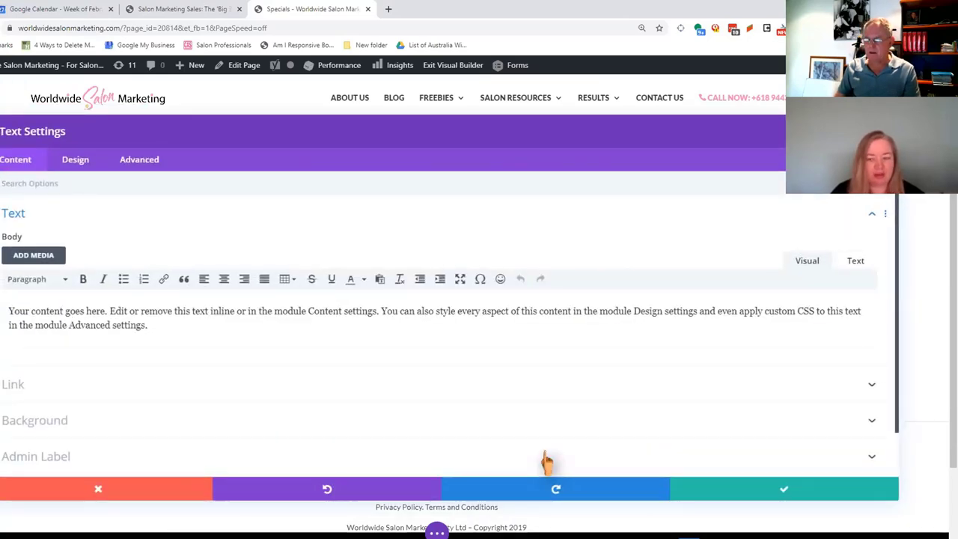
click(78, 163)
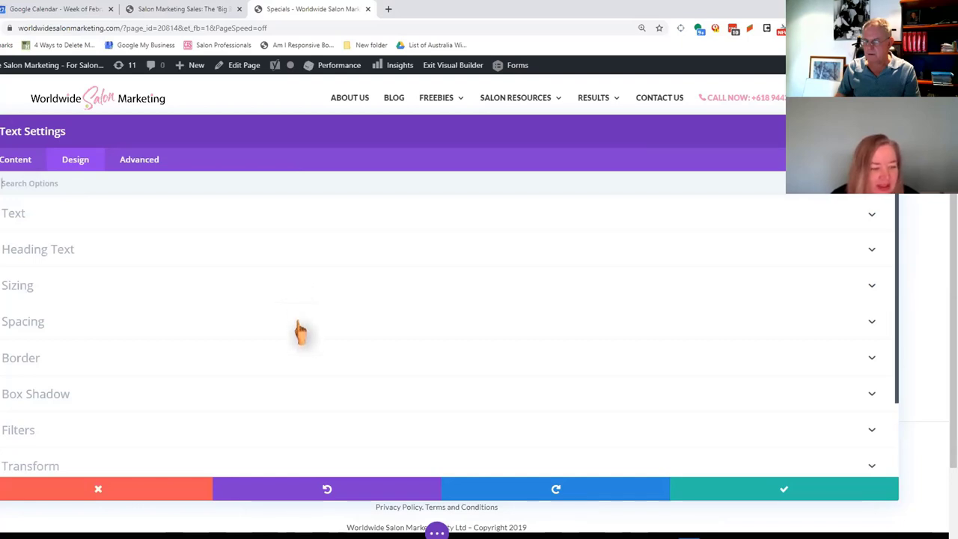
click(321, 330)
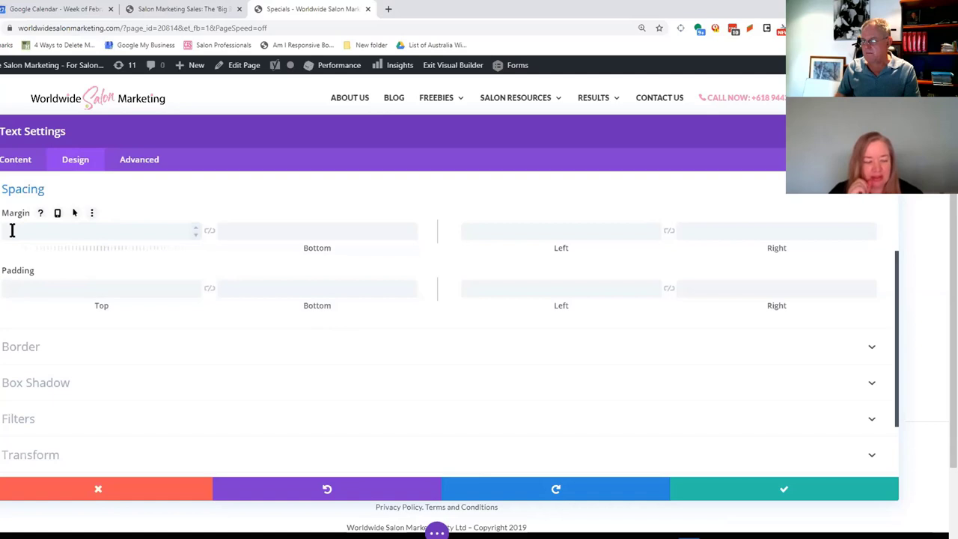
Set the Text module's left and right margins to 75px and save its settings.
click(504, 231)
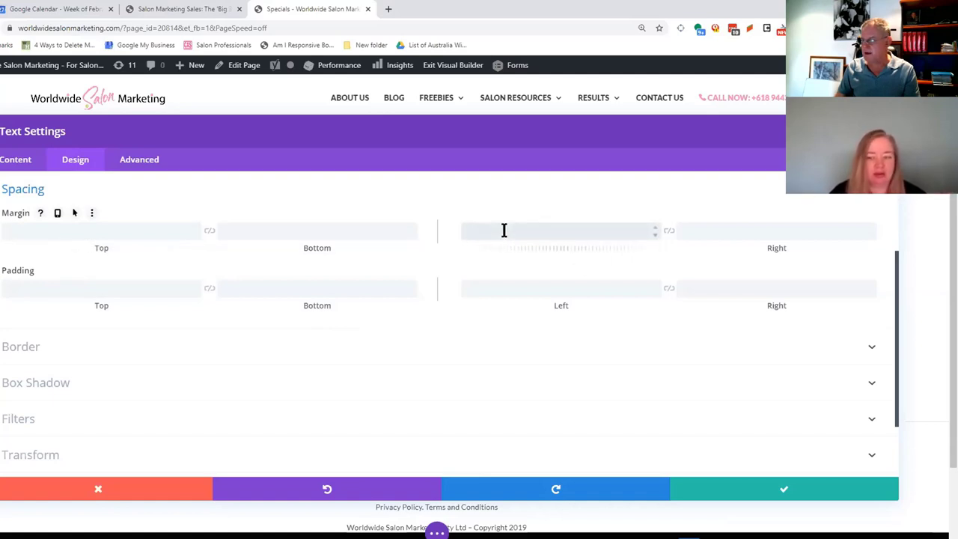
click(771, 231)
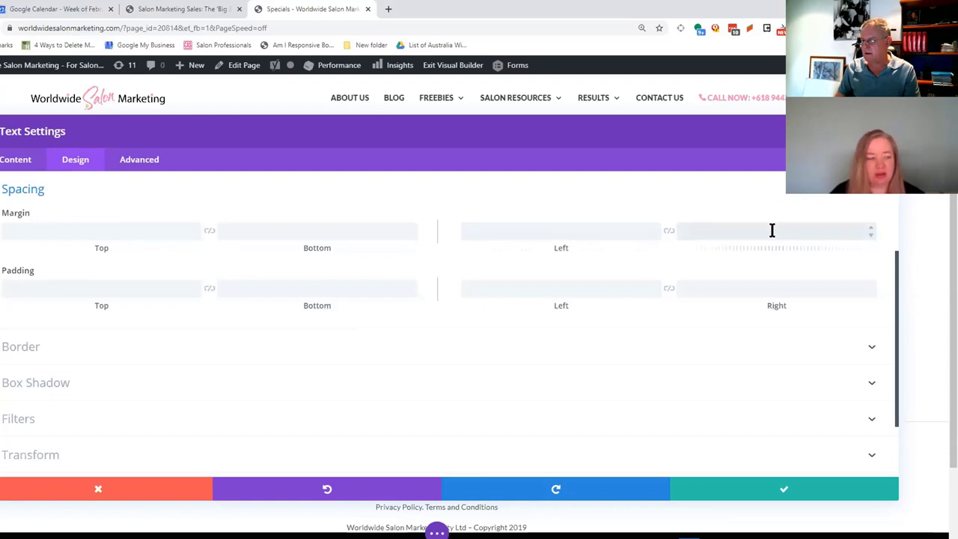
click(553, 287)
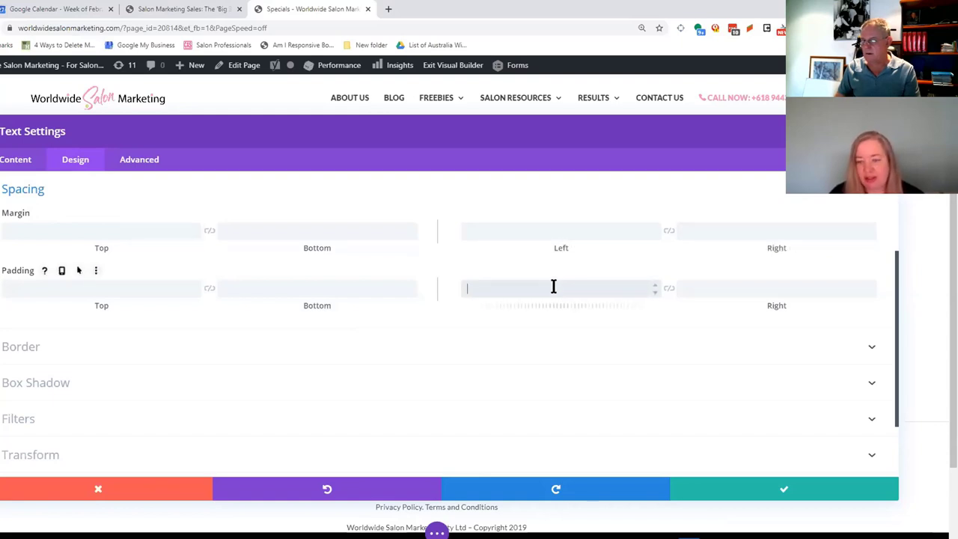
click(544, 229)
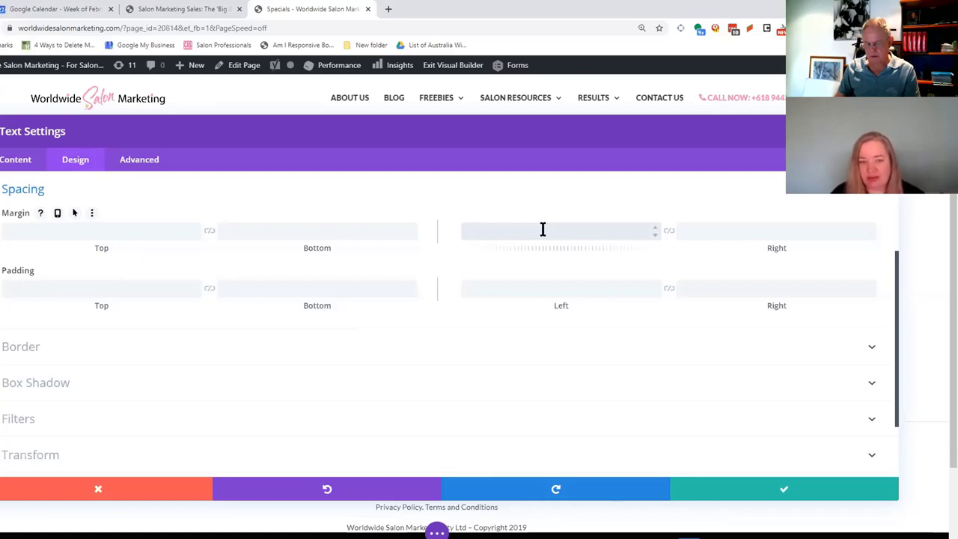
click(686, 231)
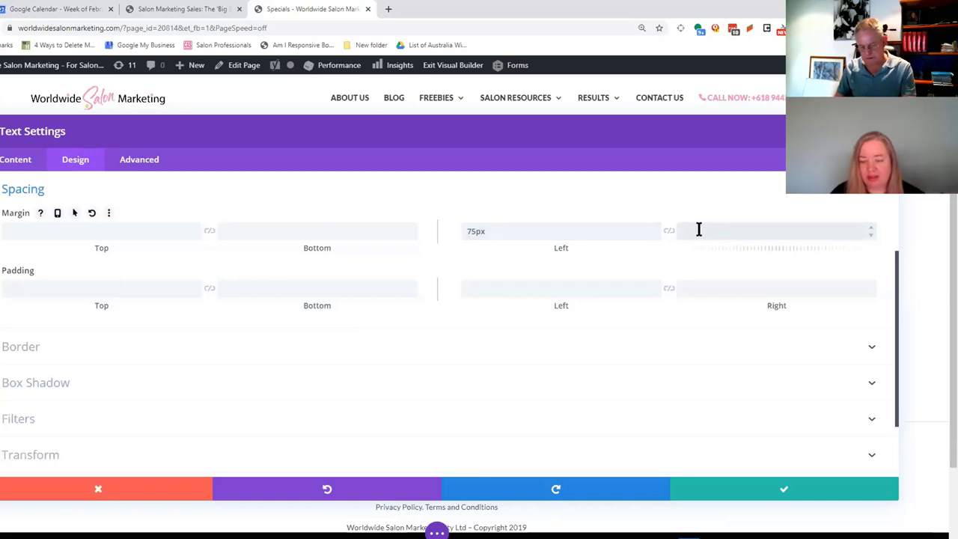
text(75)
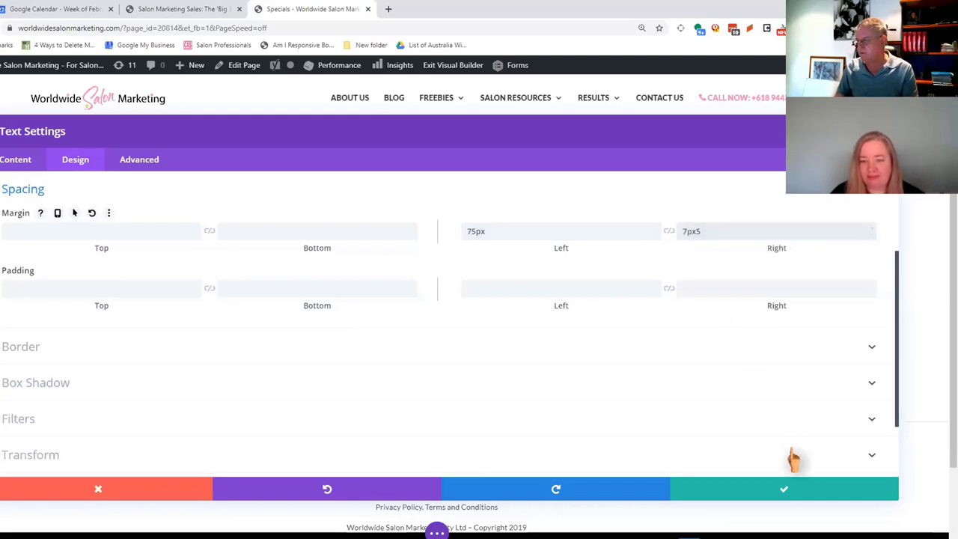
click(783, 488)
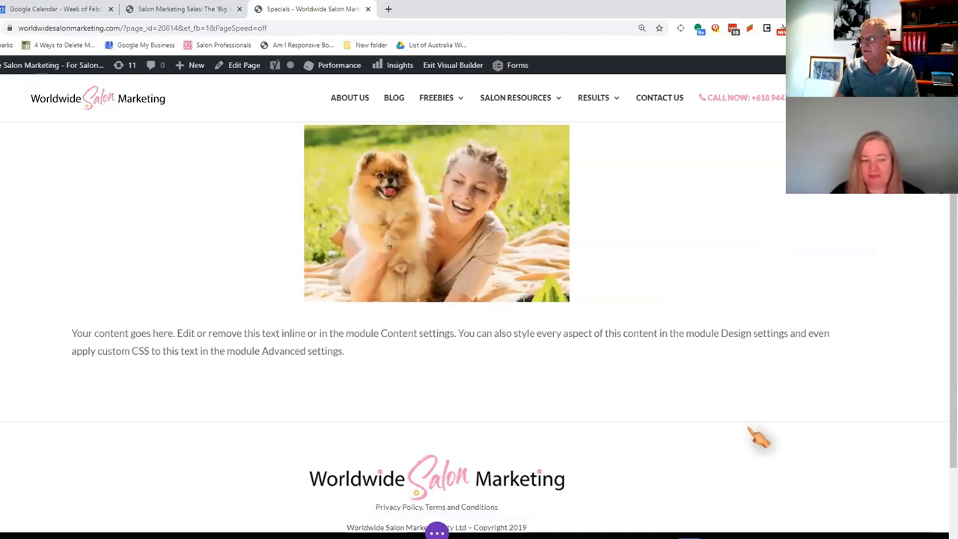
Start inserting a new module directly below the Text module in the same row.
scroll(754, 436, down, 2)
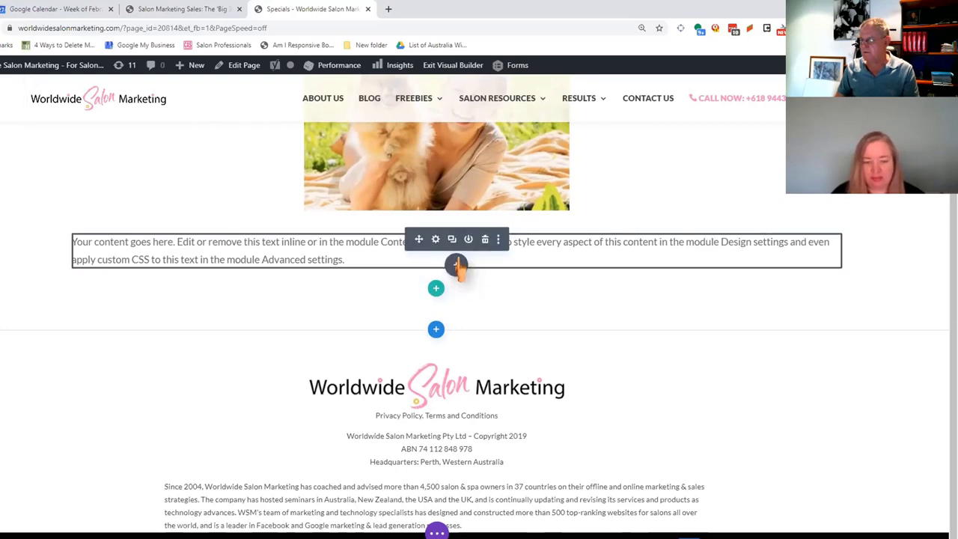
click(455, 265)
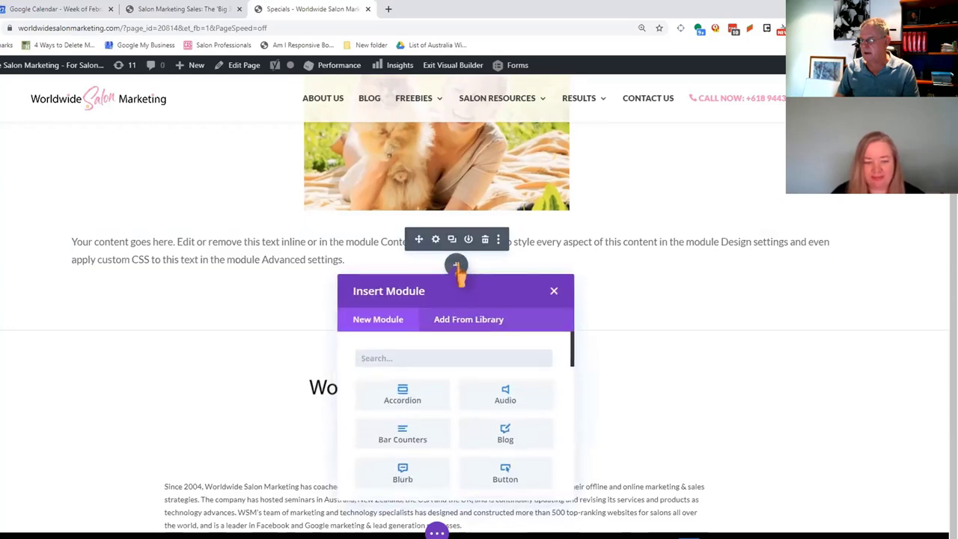
text(image)
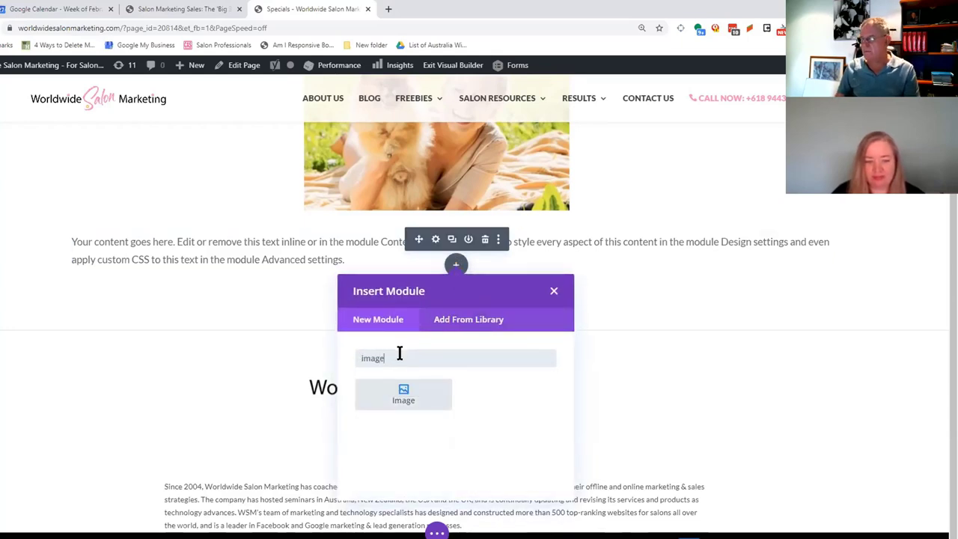
key(BackSpace)
key(BackSpace)
key(BackSpace)
key(BackSpace)
key(BackSpace)
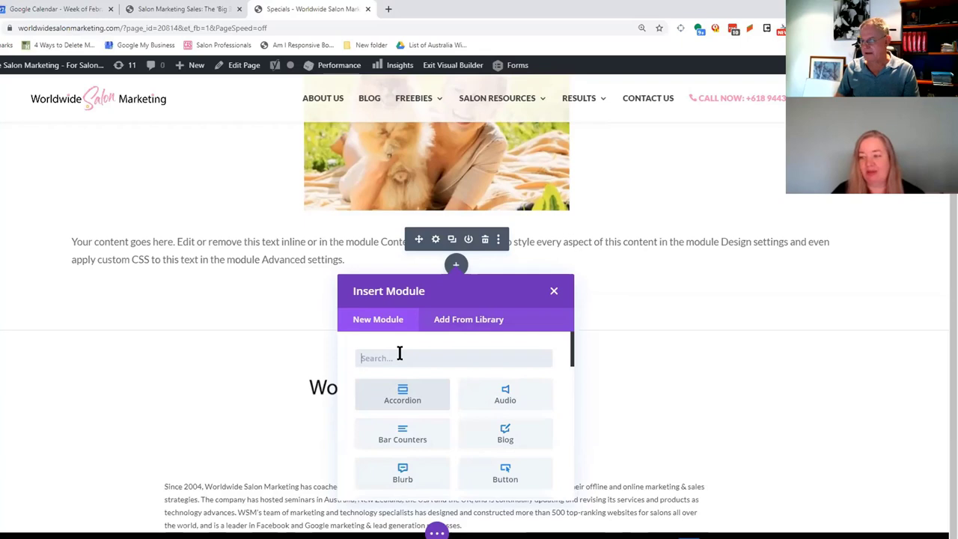
Insert a Button module below the text and set its button text to "Buy Now".
text(button)
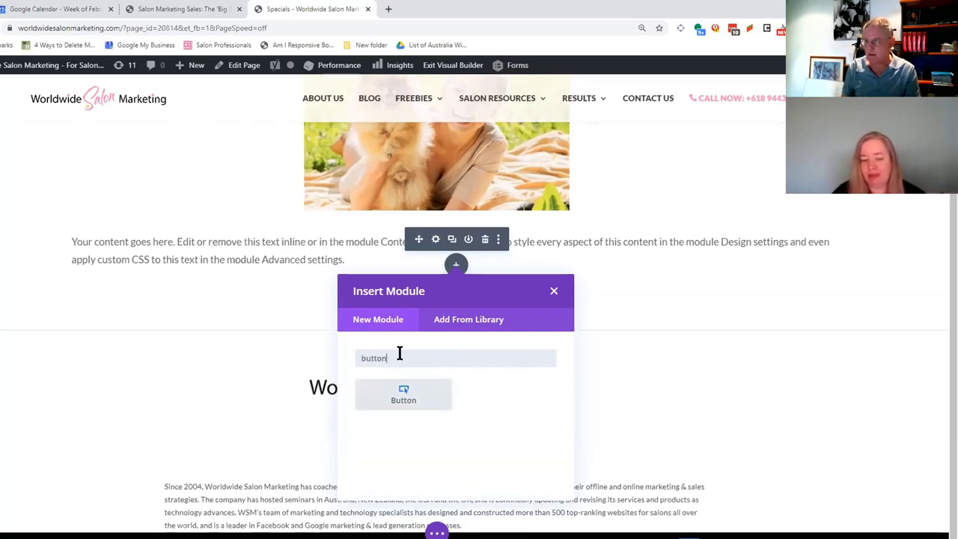
click(403, 398)
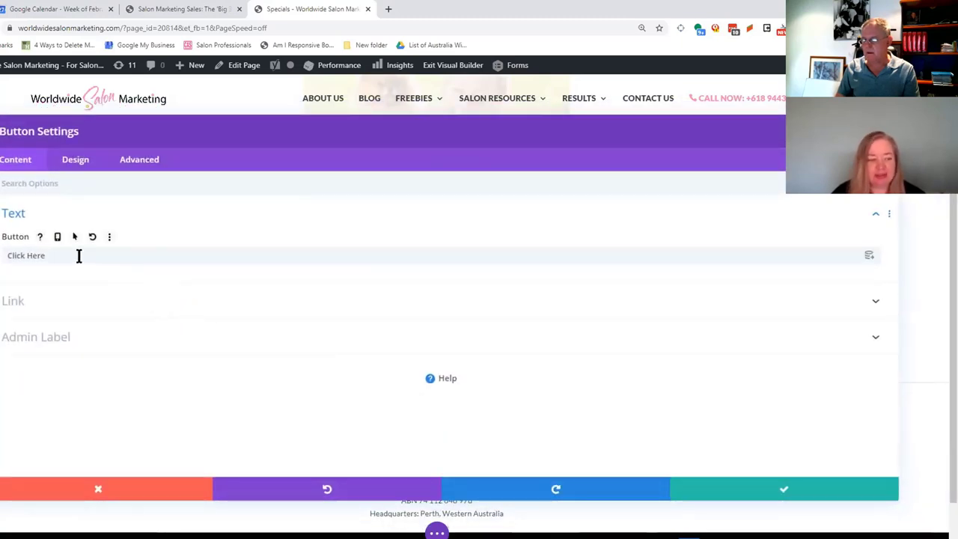
click(78, 256)
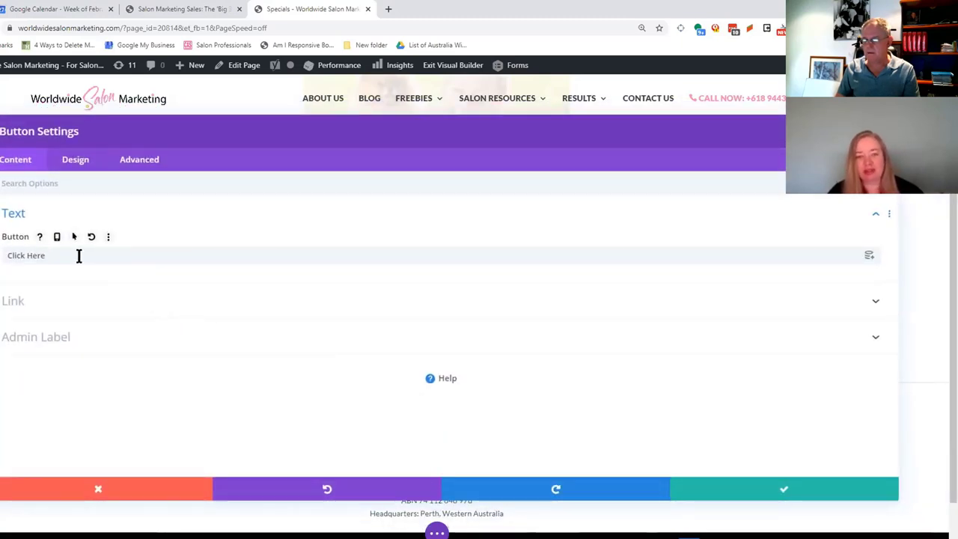
drag(78, 256, 9, 257)
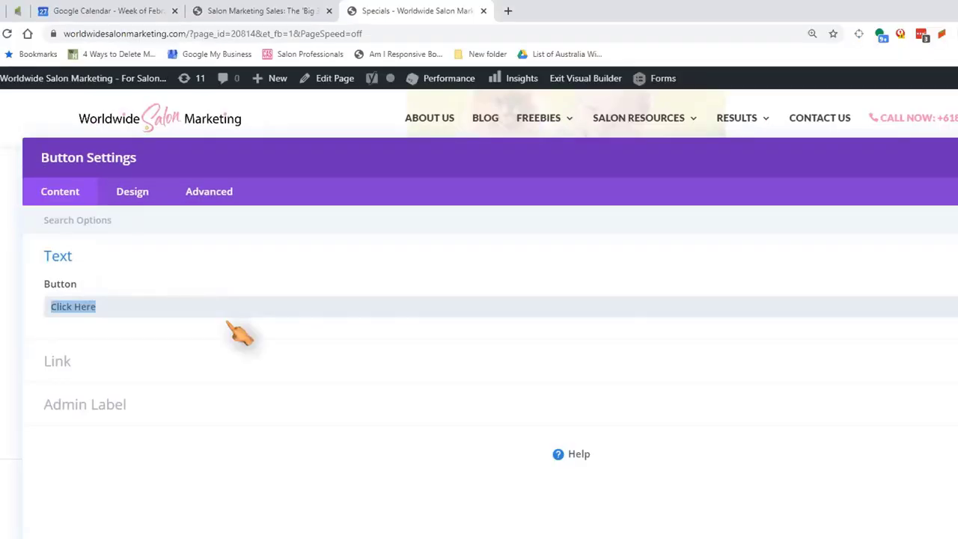
text(Buy Now)
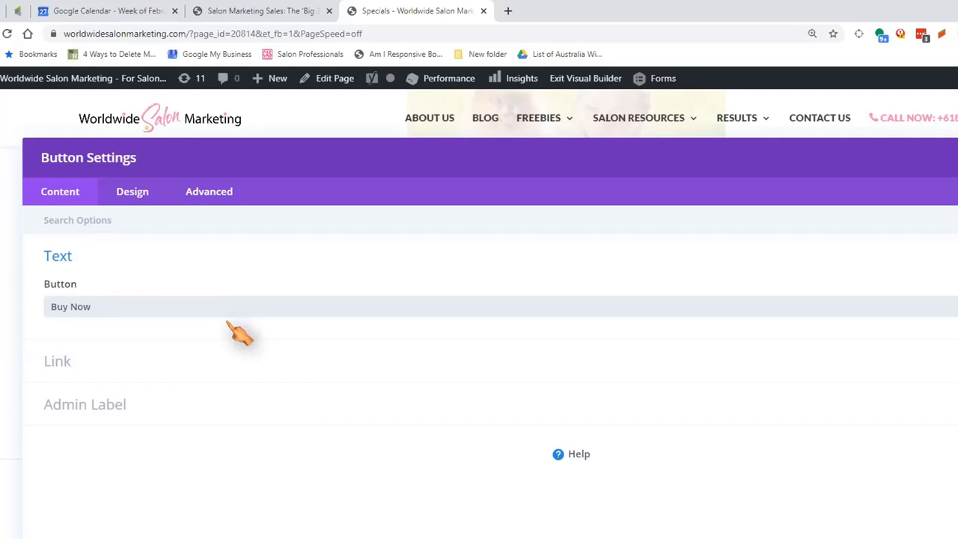
Set the Buy Now button's link to open in a new tab and save the module.
click(256, 362)
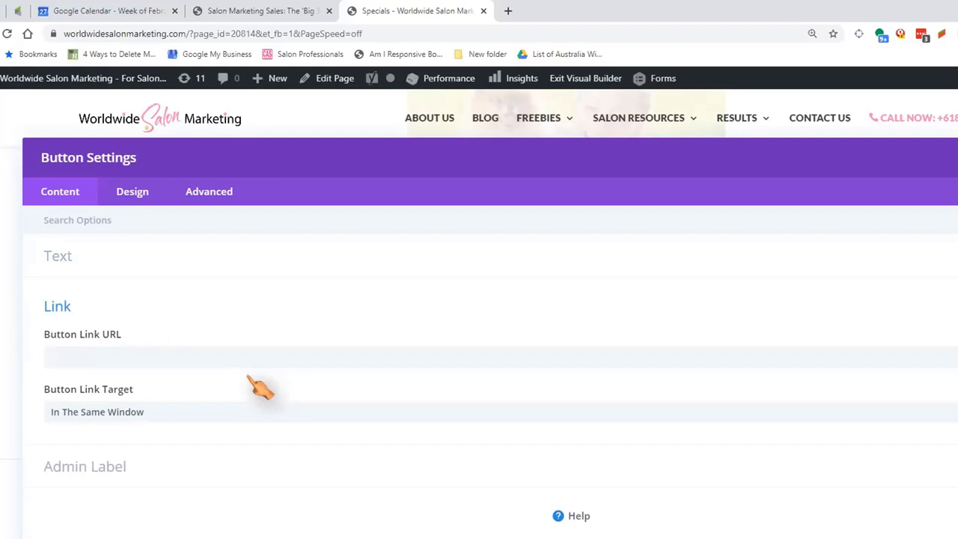
click(184, 355)
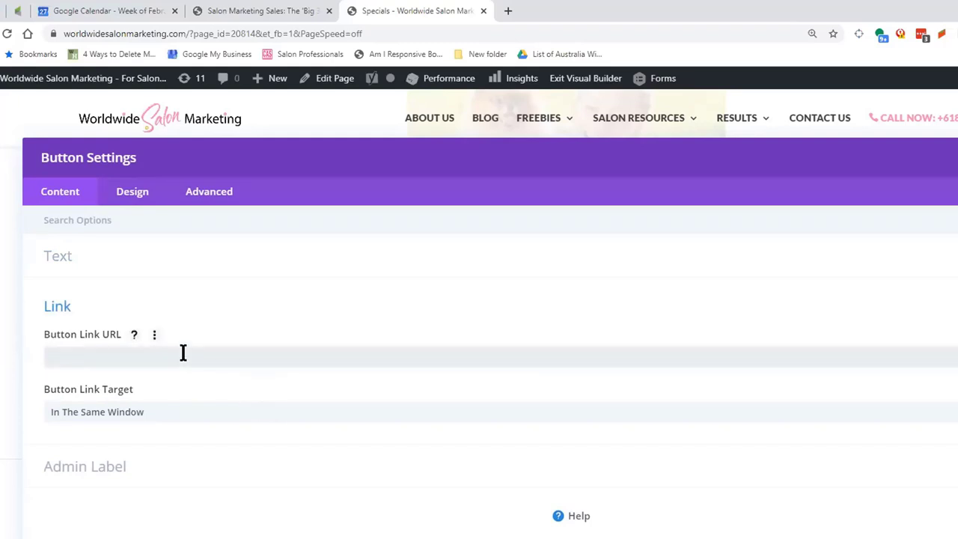
click(161, 413)
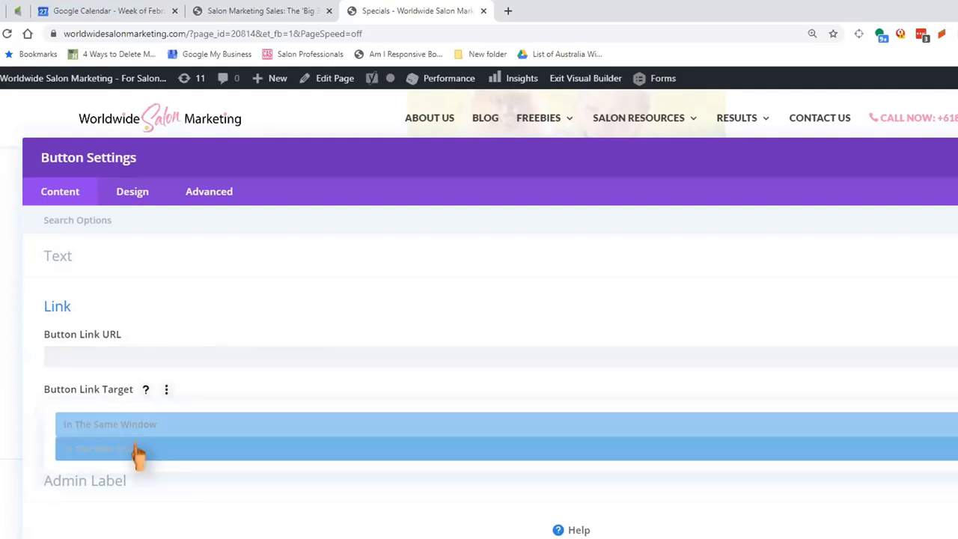
click(134, 447)
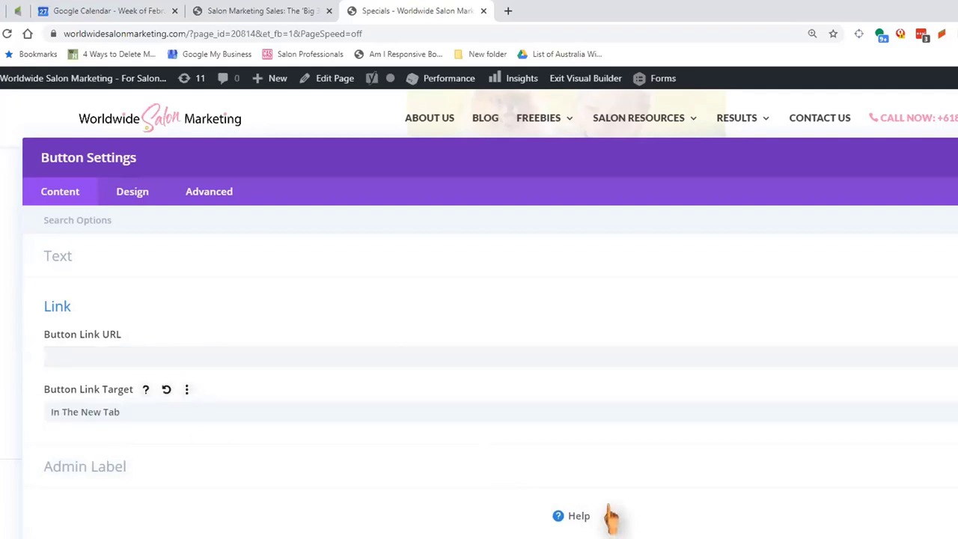
click(338, 535)
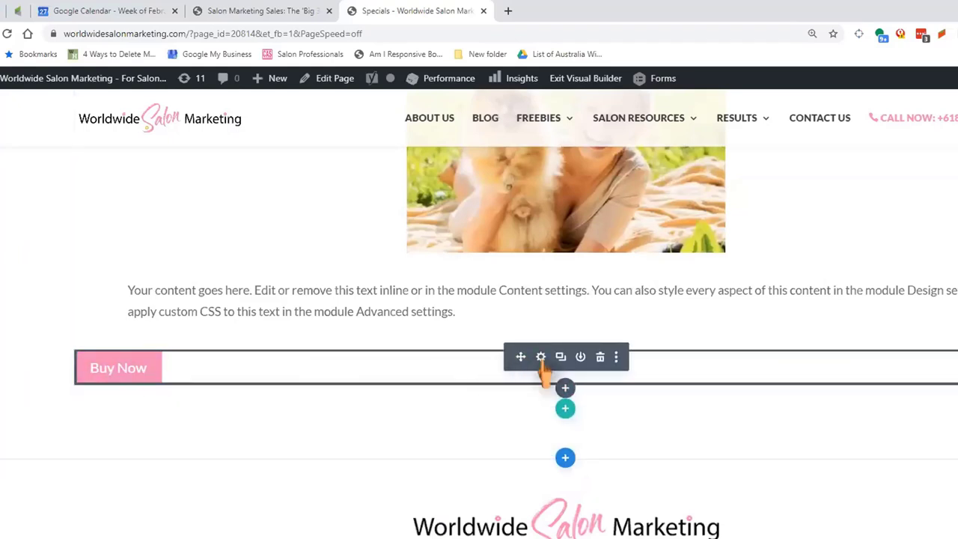
Centre the Buy Now button through its design settings and save the change.
click(540, 356)
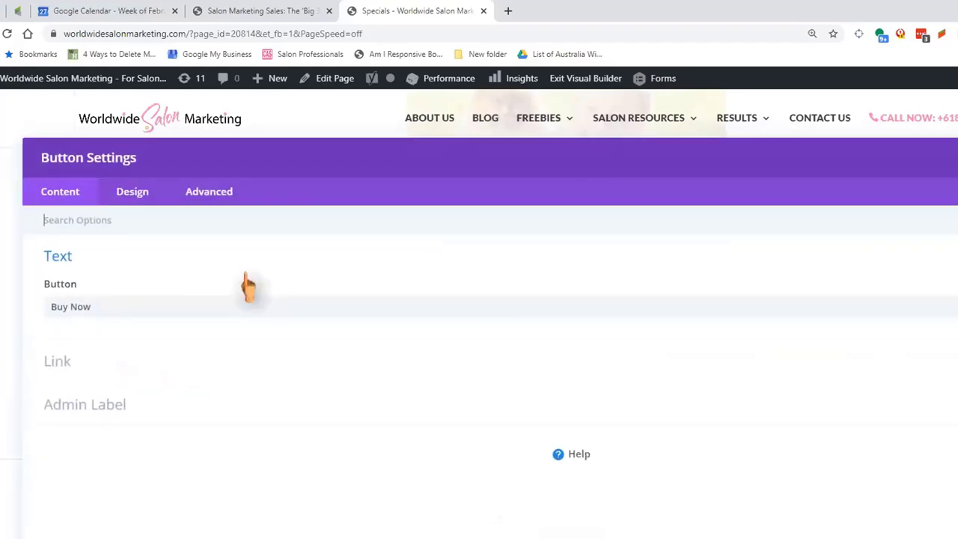
click(124, 193)
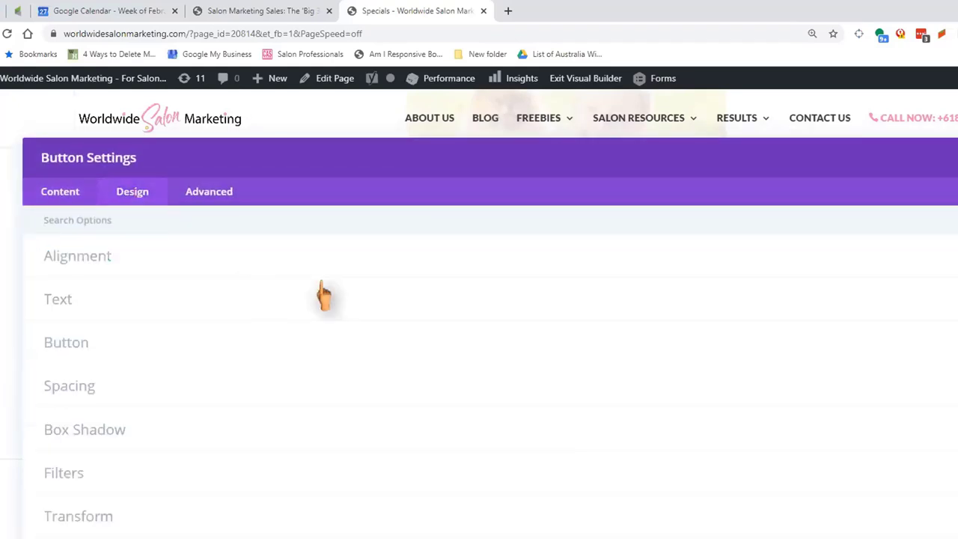
click(408, 260)
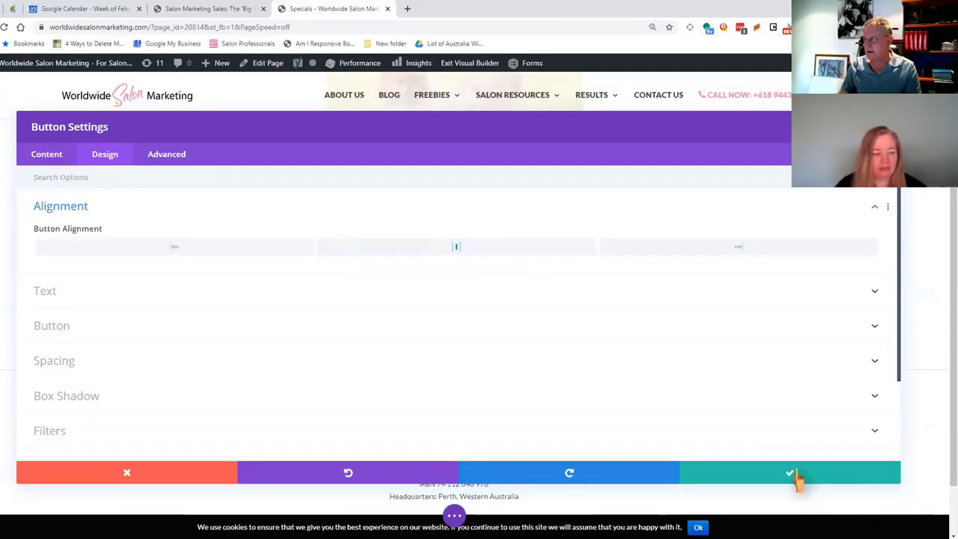
click(795, 479)
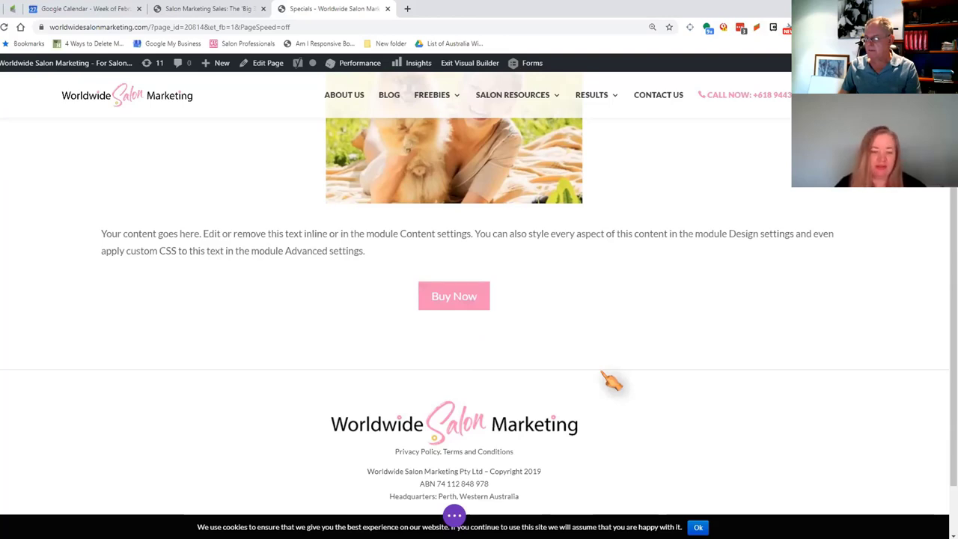
Add a new row with two equal columns below the row containing the Buy Now button.
scroll(611, 382, up, 1)
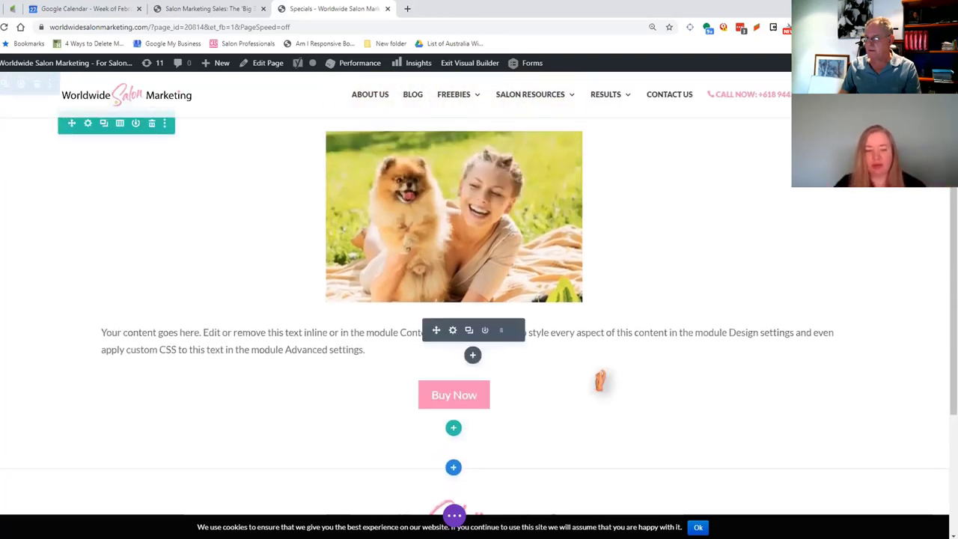
scroll(611, 381, down, 2)
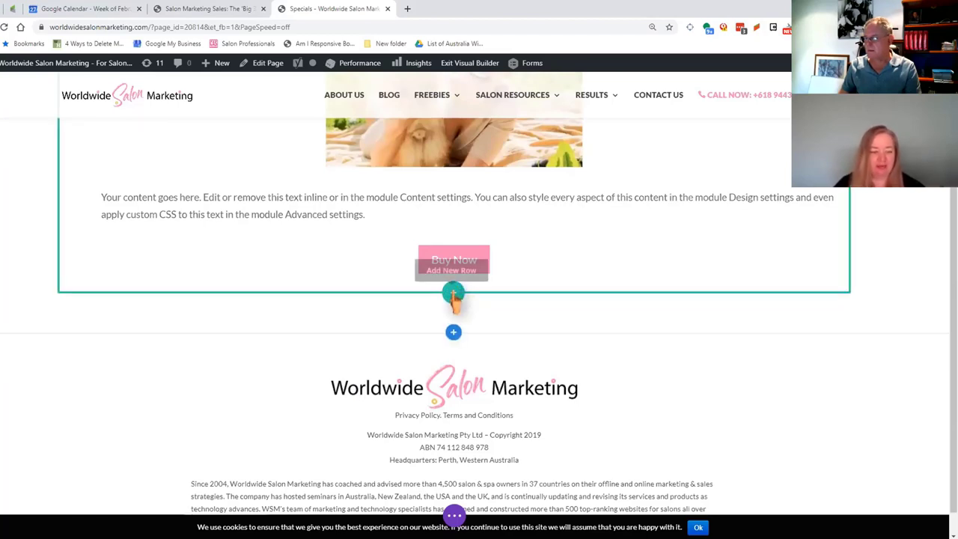
click(453, 293)
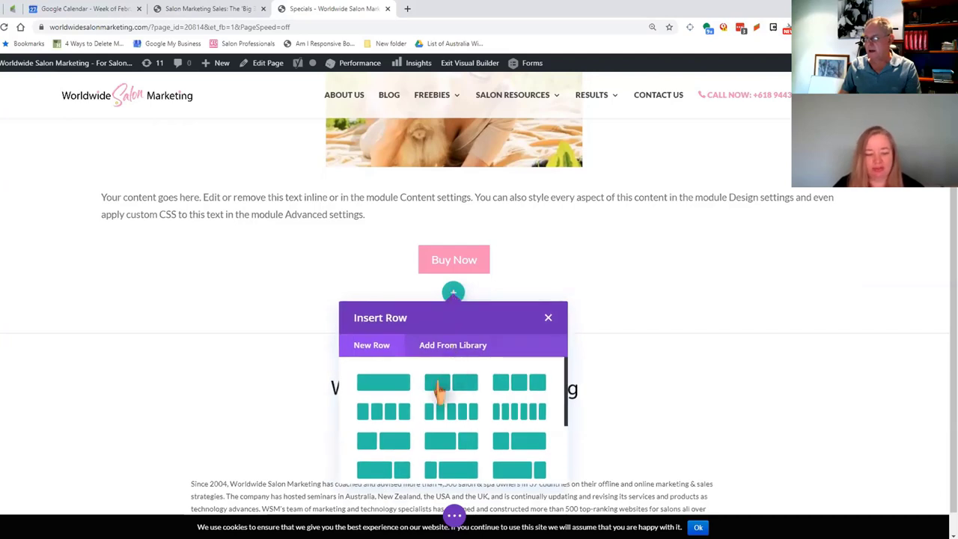
click(452, 385)
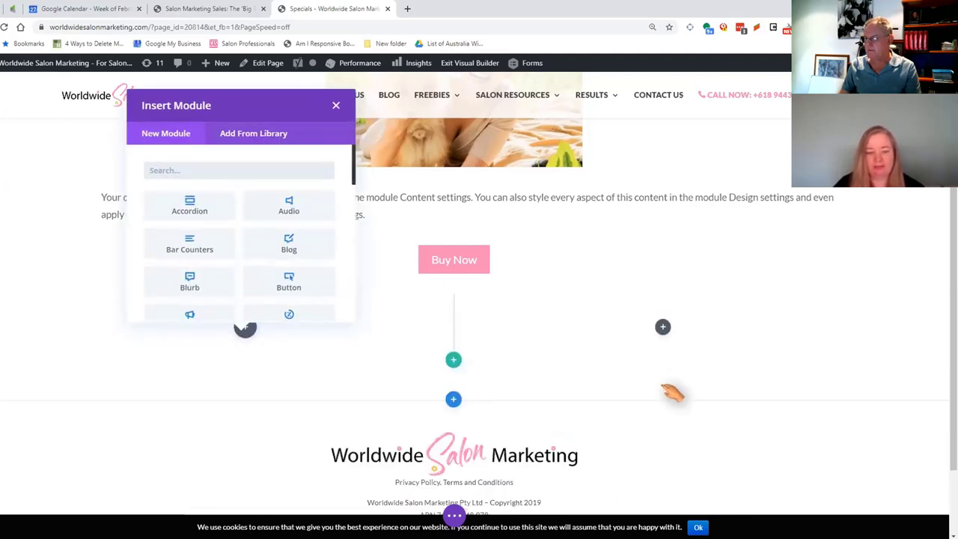
Insert an Image module in the first column of the new row, using the salon-owner-300x200 picture from the media library.
text(image)
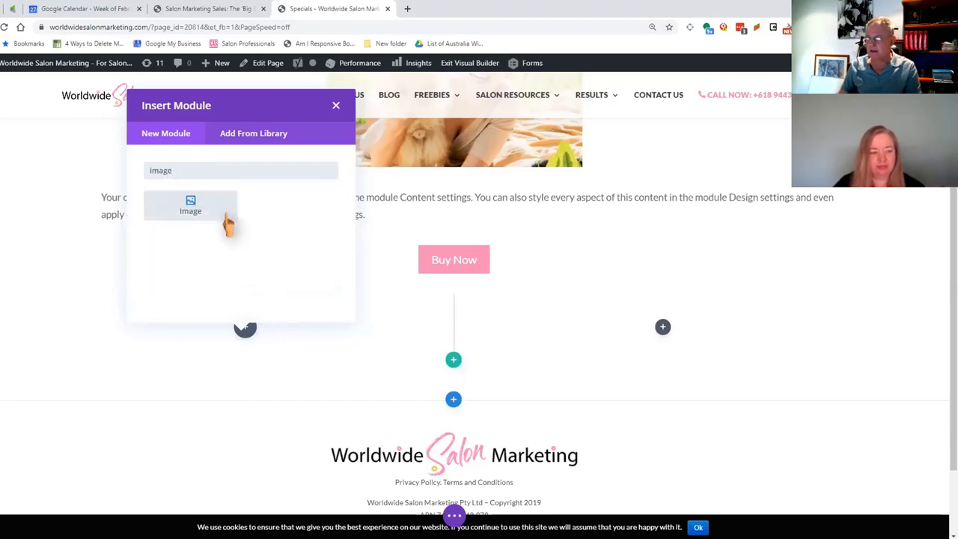
click(201, 213)
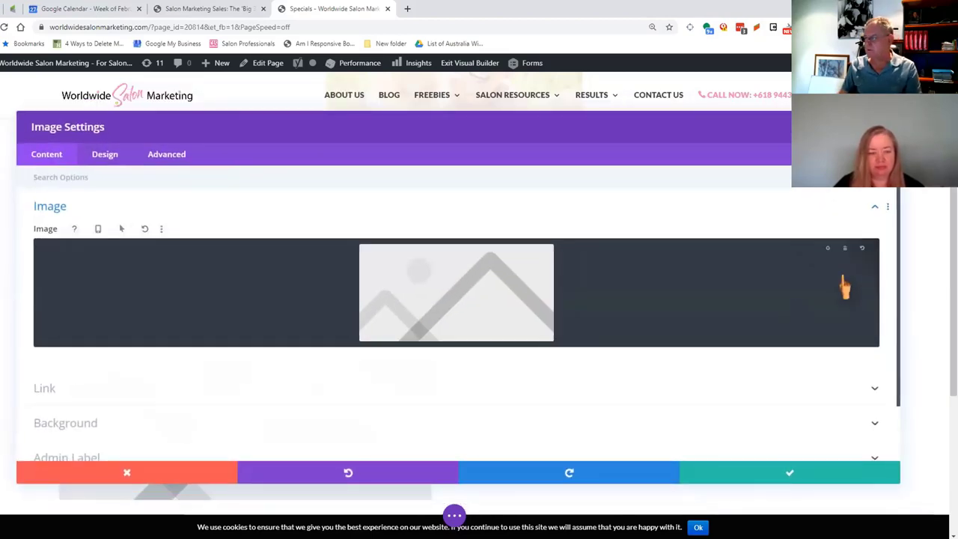
click(749, 322)
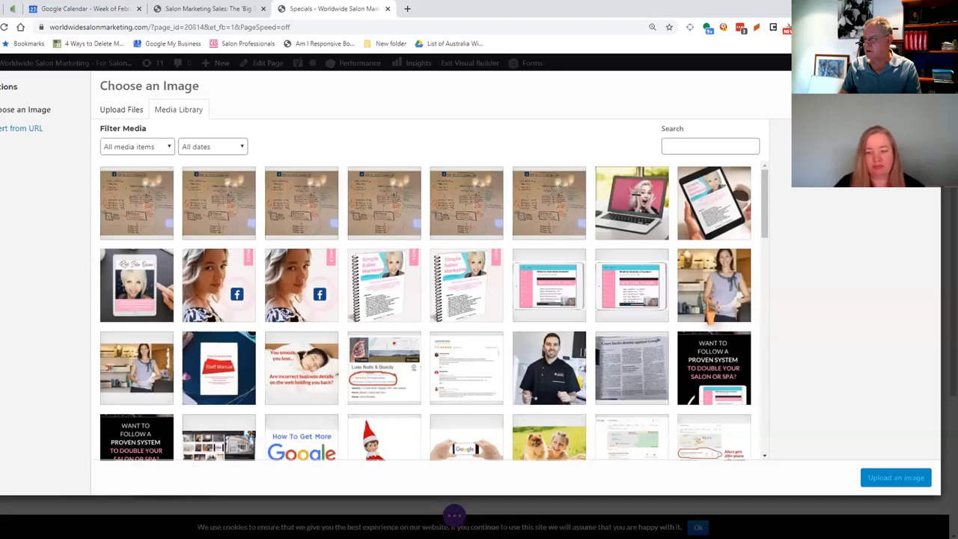
click(722, 292)
scroll(811, 381, down, 3)
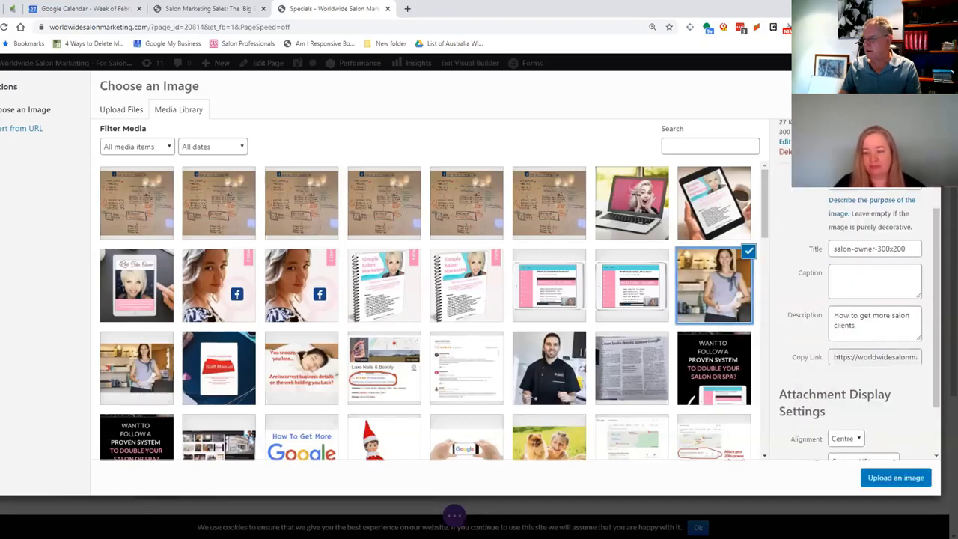
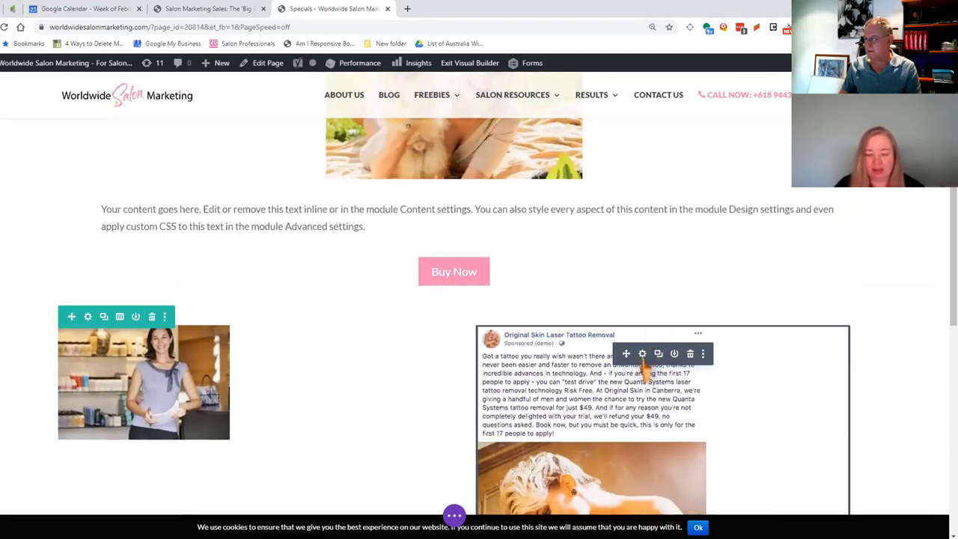
Replace the second column's image with the wet smiling face picture from the media library at Medium – 300 × 287 size.
click(642, 354)
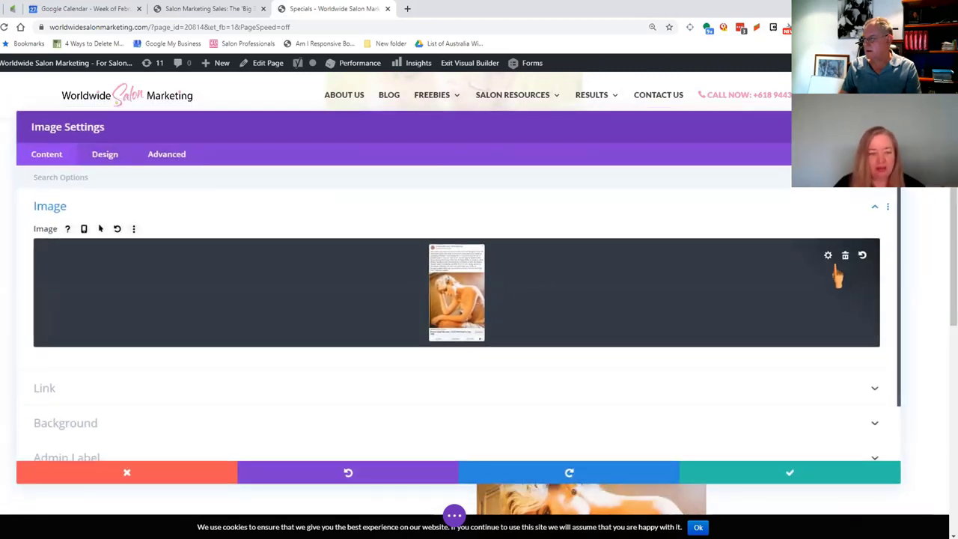
click(828, 258)
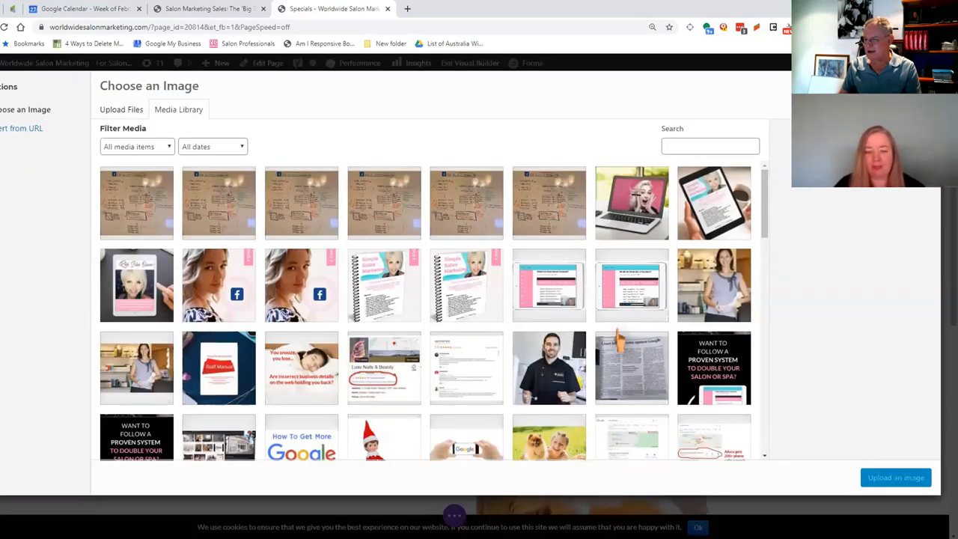
scroll(625, 329, down, 4)
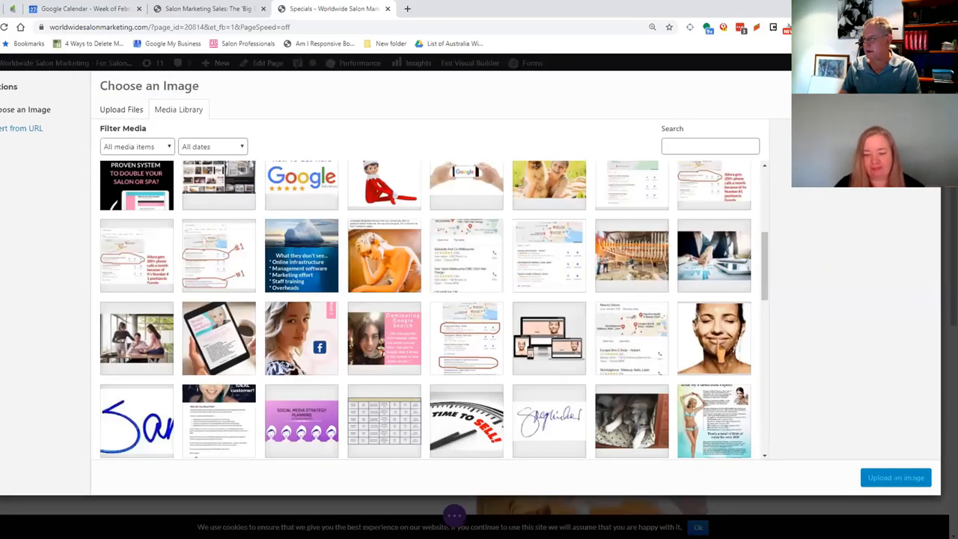
click(720, 345)
scroll(898, 365, down, 3)
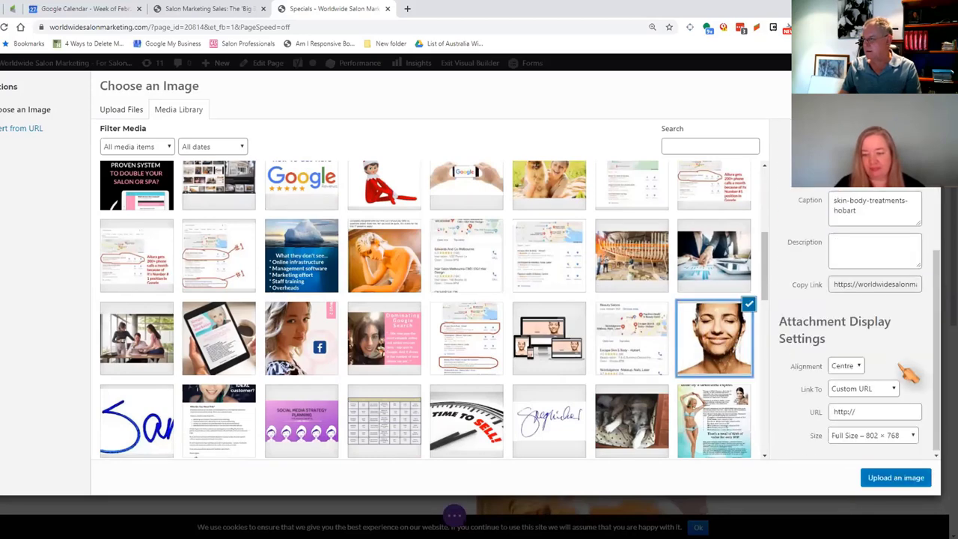
click(912, 437)
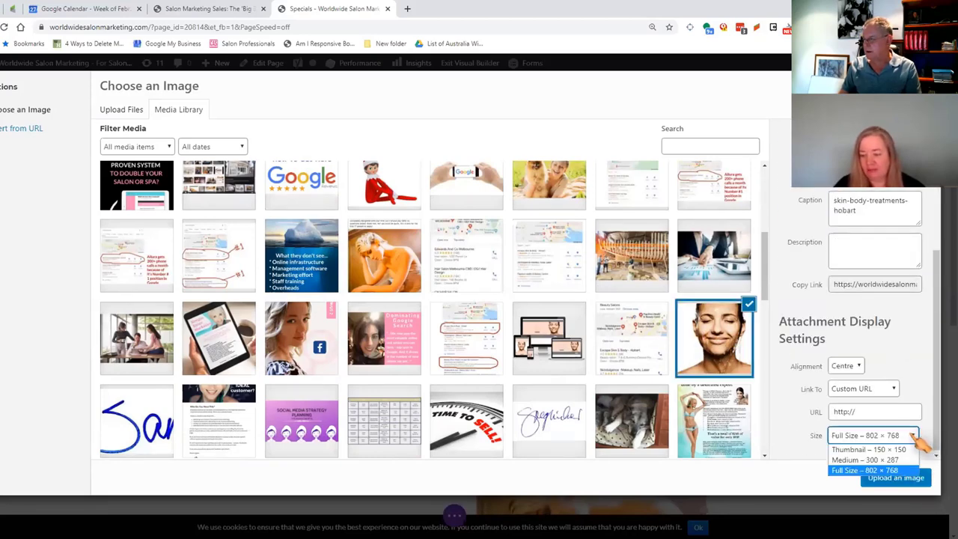
click(886, 460)
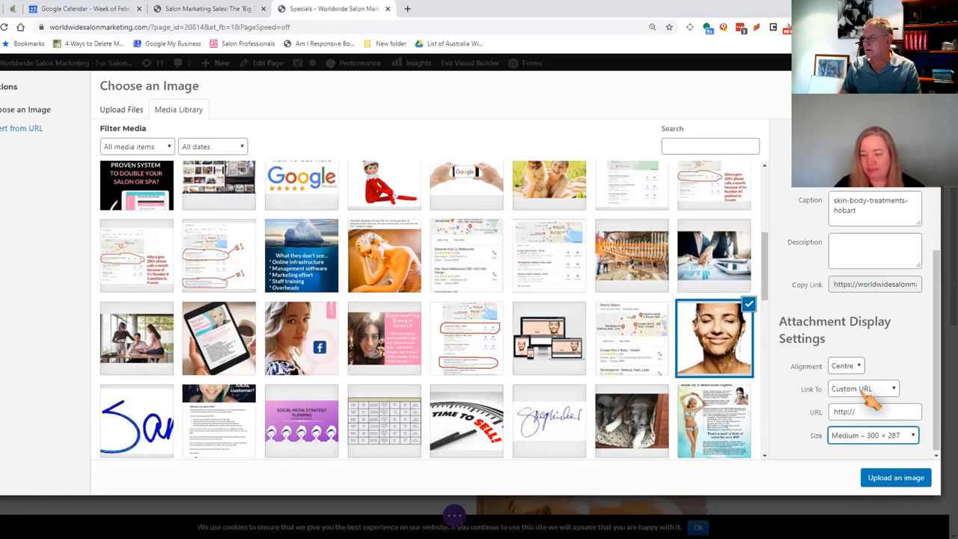
click(894, 480)
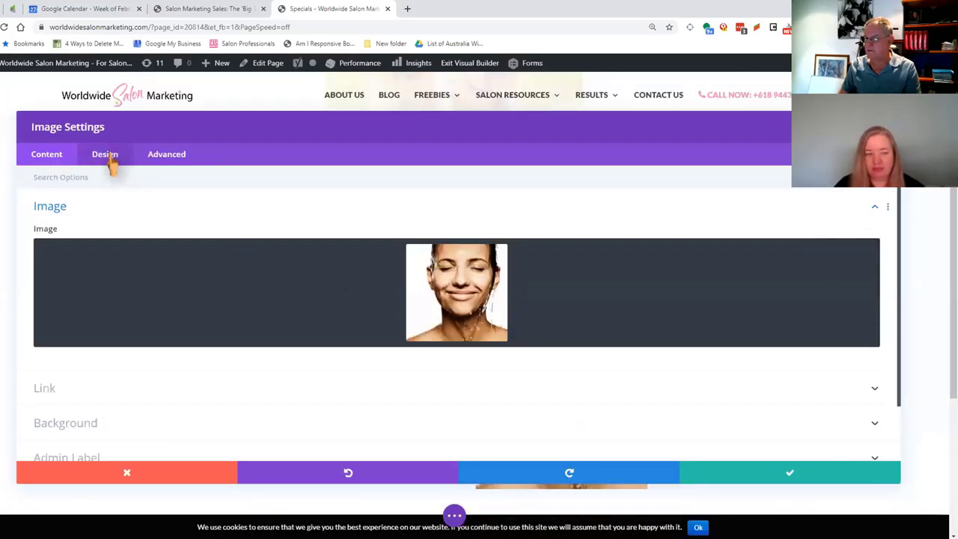
Centre the smiling face image through its design alignment settings and save the module.
click(105, 155)
click(380, 216)
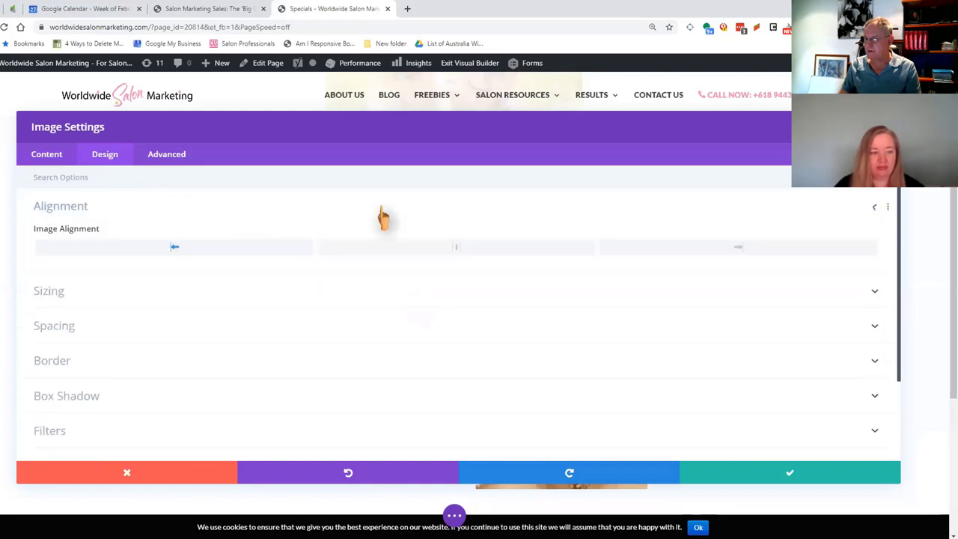
click(464, 250)
click(791, 472)
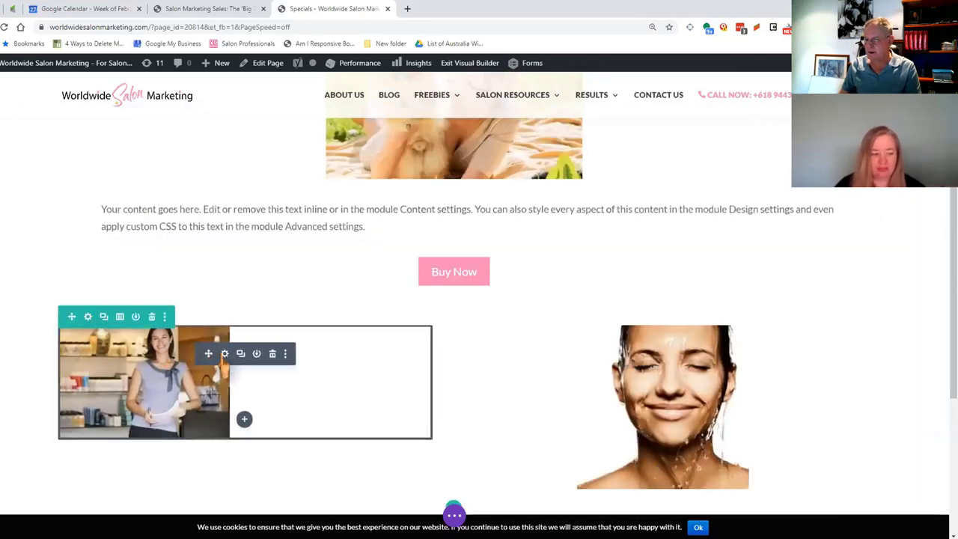
Centre the salon owner image in the first column through its design alignment settings and save the module.
click(225, 353)
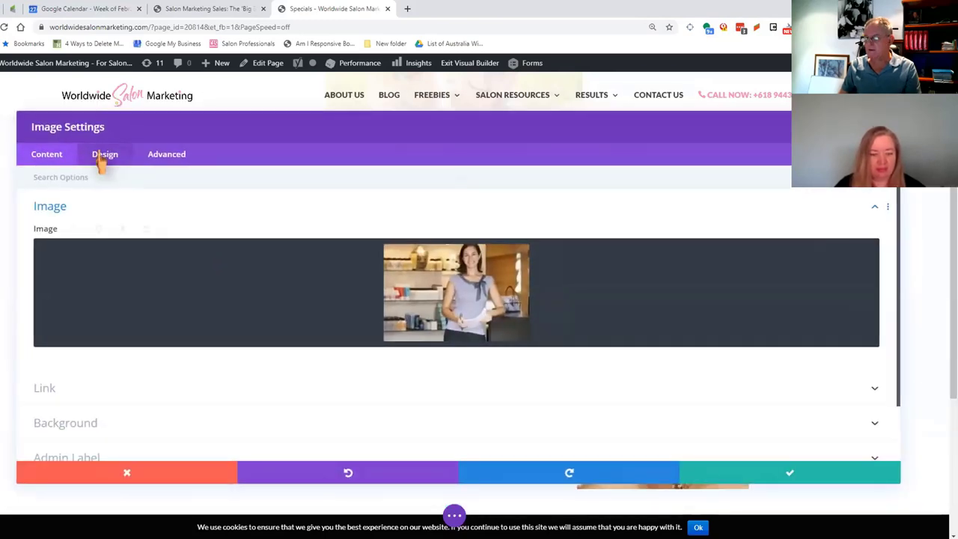
click(103, 158)
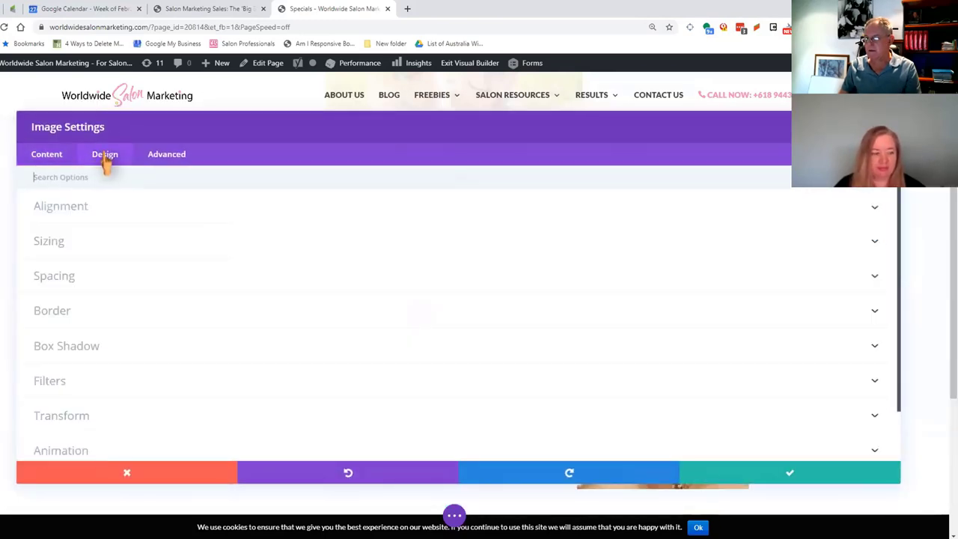
click(363, 213)
click(457, 252)
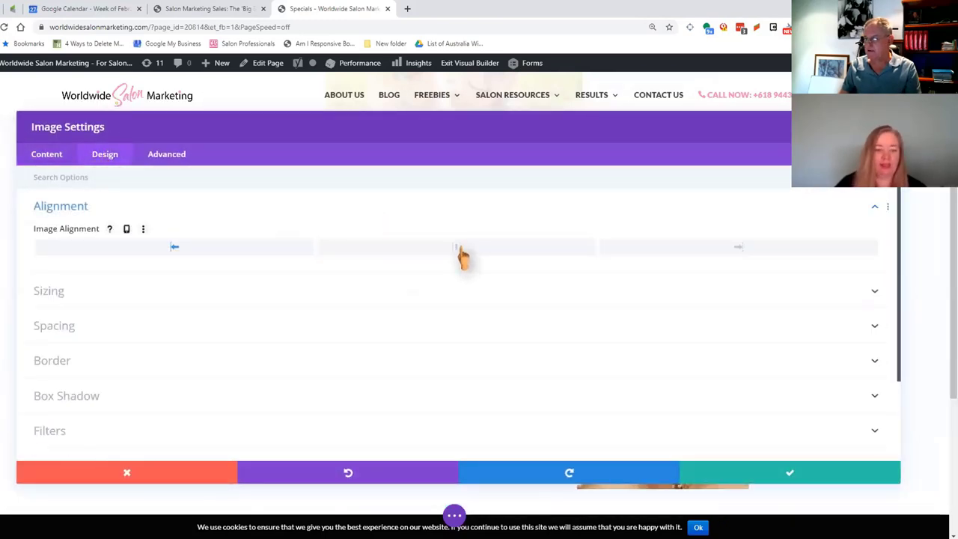
click(791, 475)
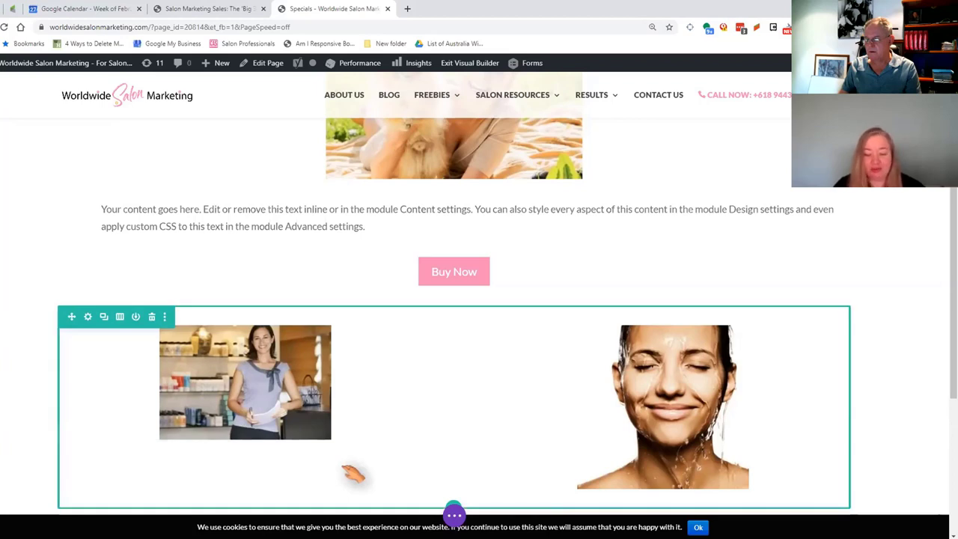
Swap the two images between the columns, putting the smiling face first and the salon owner second.
scroll(352, 473, down, 1)
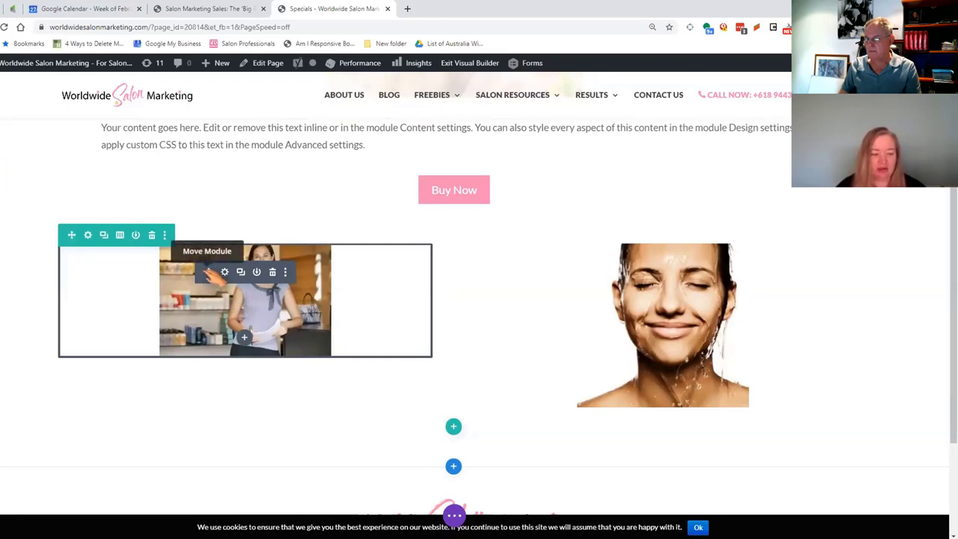
drag(209, 273, 687, 255)
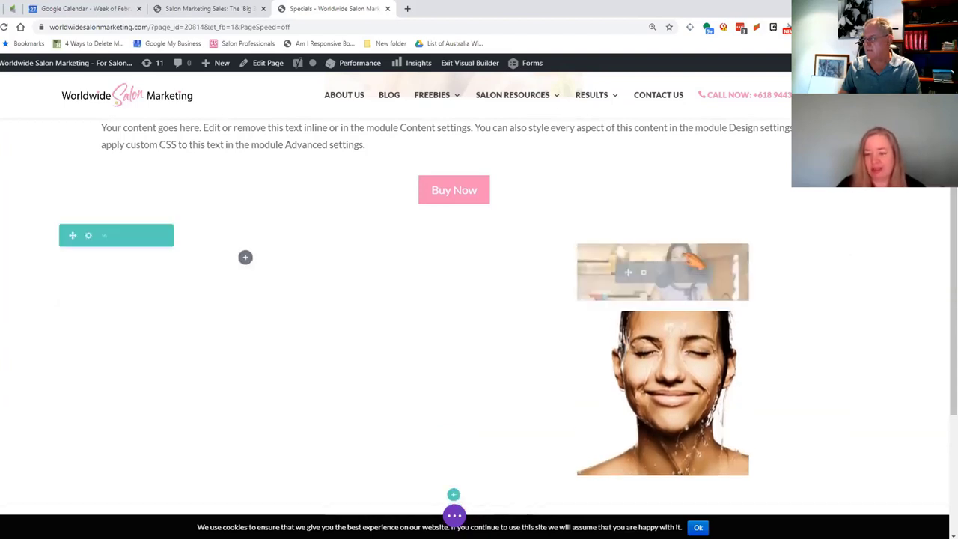
mouse_move(627, 412)
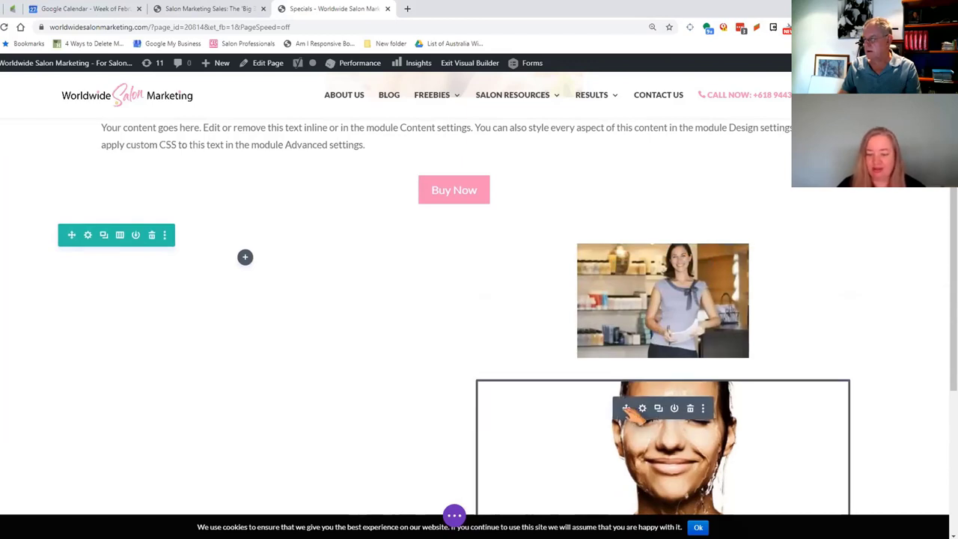
drag(627, 409, 224, 270)
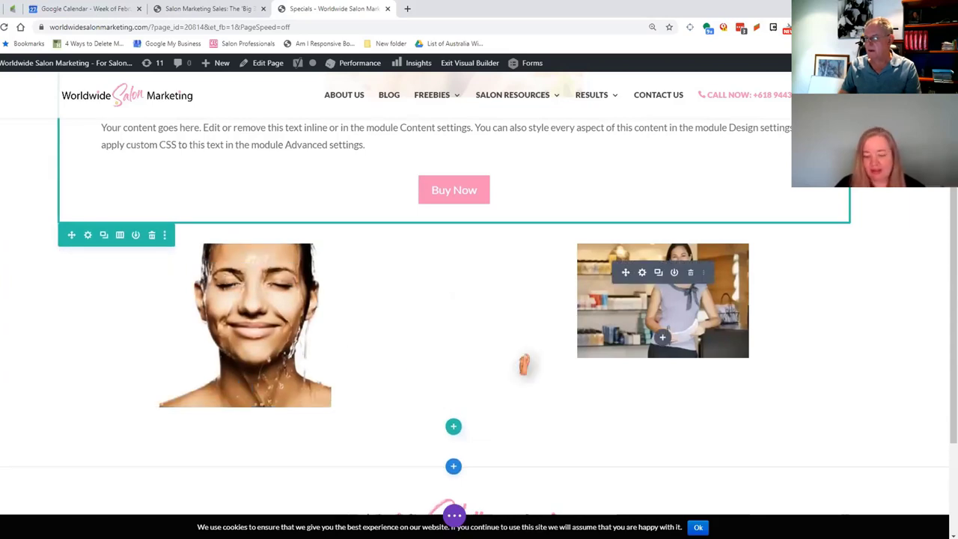
Save the page as a draft and open it in the WordPress page editor.
scroll(894, 389, down, 2)
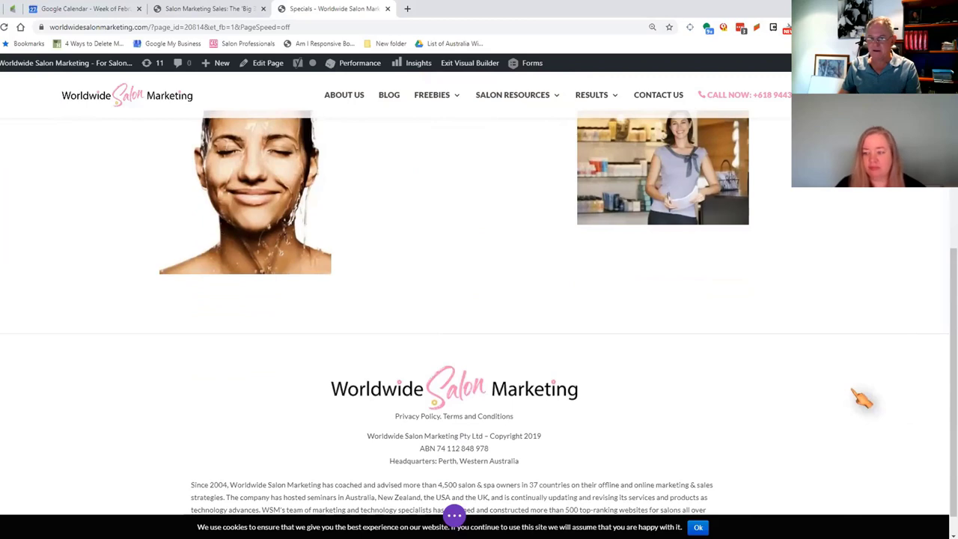
click(454, 515)
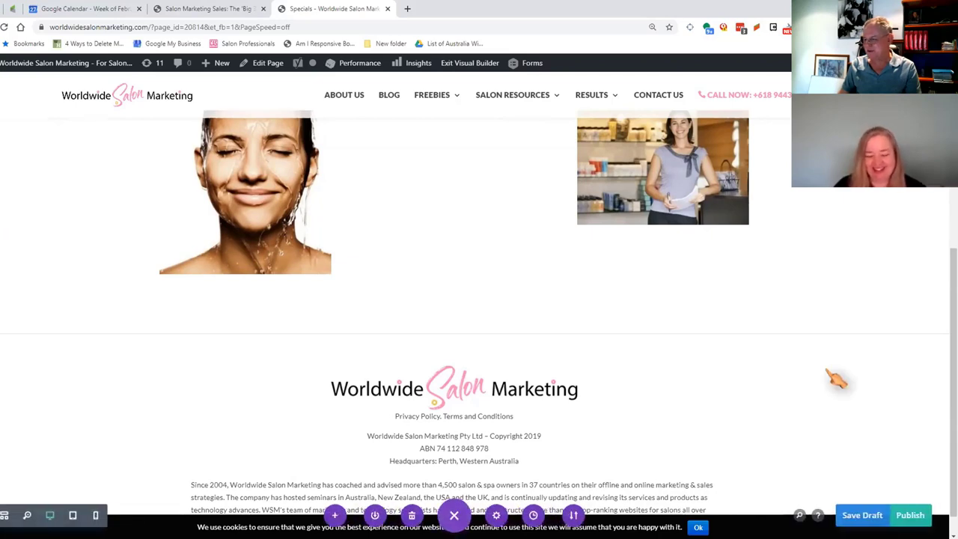
click(863, 517)
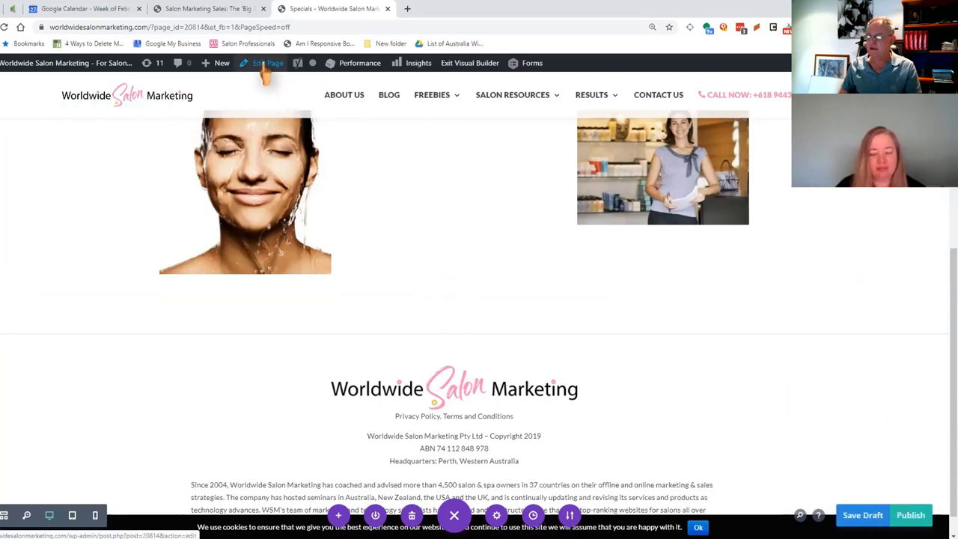
click(266, 73)
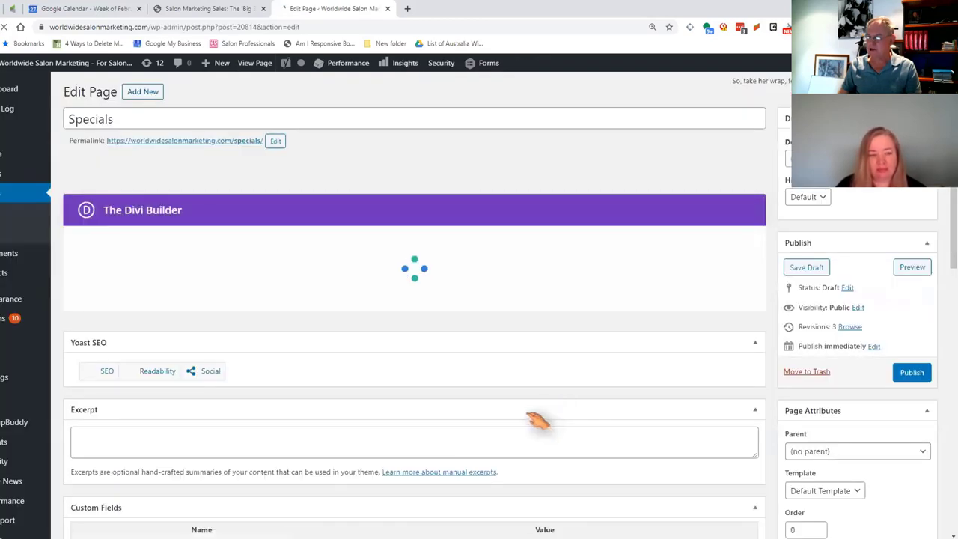
Review the Specials page's Divi layout, page attributes, tracking codes, Yoast SEO section and custom fields in the page editor.
scroll(785, 441, down, 1)
scroll(786, 442, down, 3)
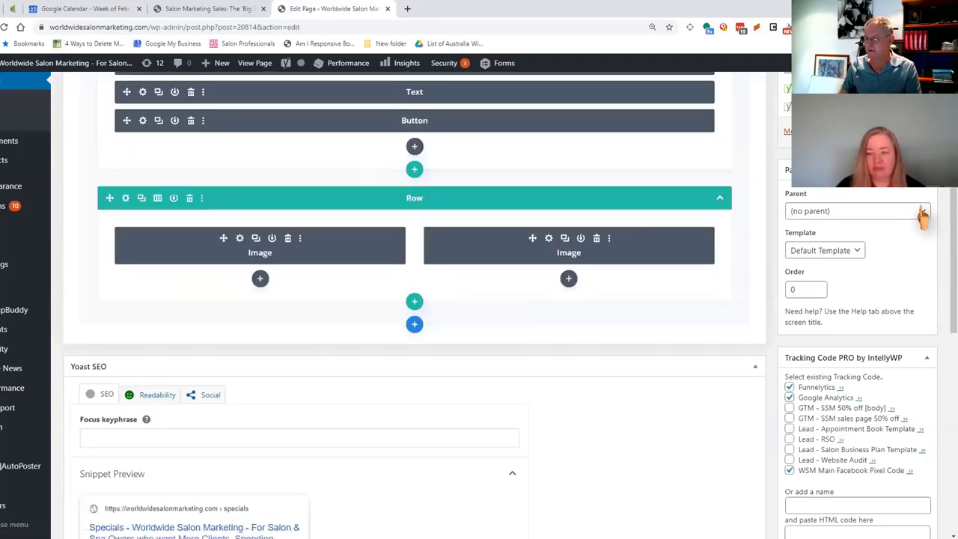
scroll(688, 363, down, 3)
scroll(687, 363, up, 3)
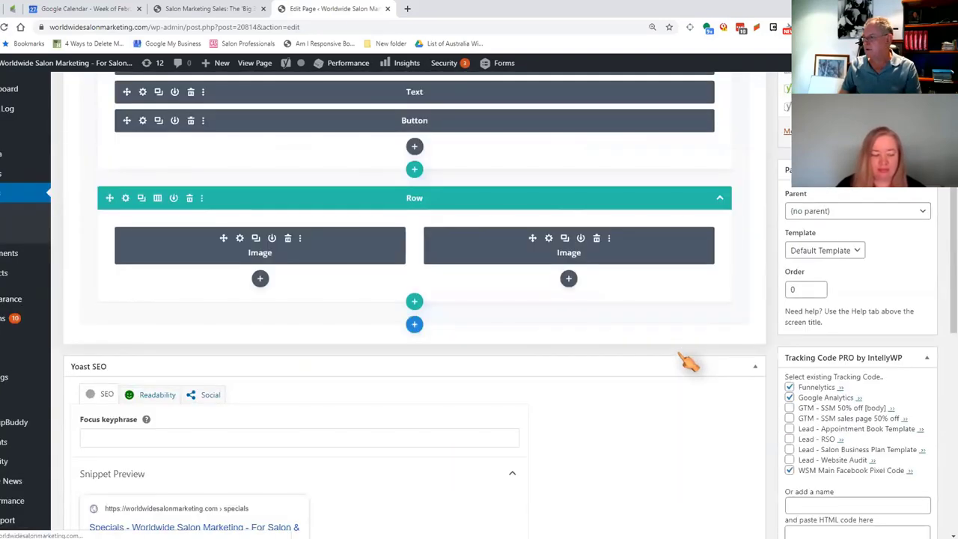
scroll(860, 217, up, 2)
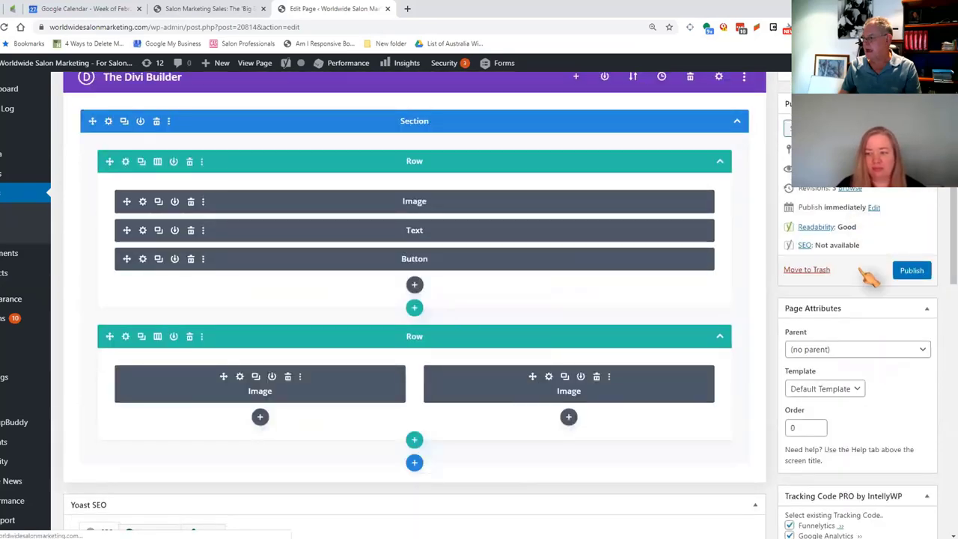
scroll(867, 296, down, 3)
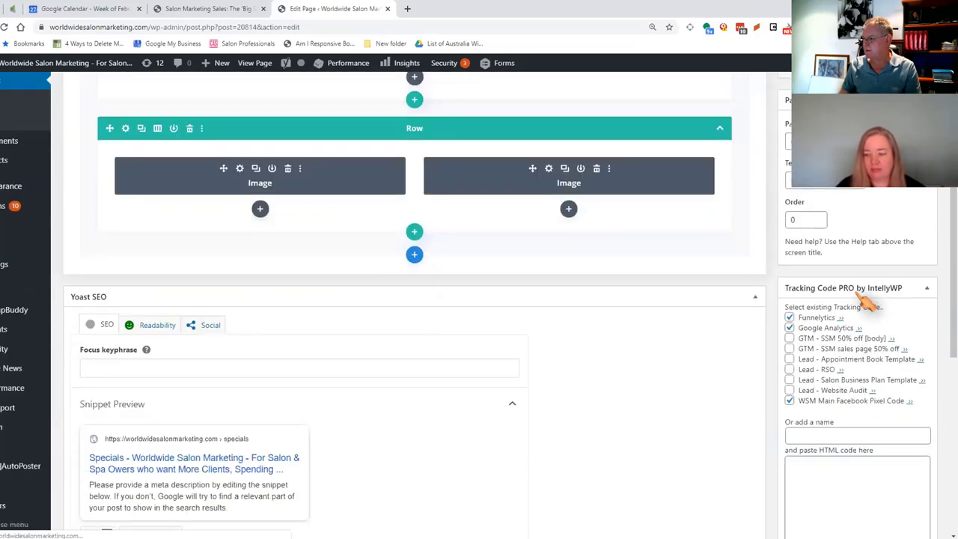
scroll(843, 359, down, 3)
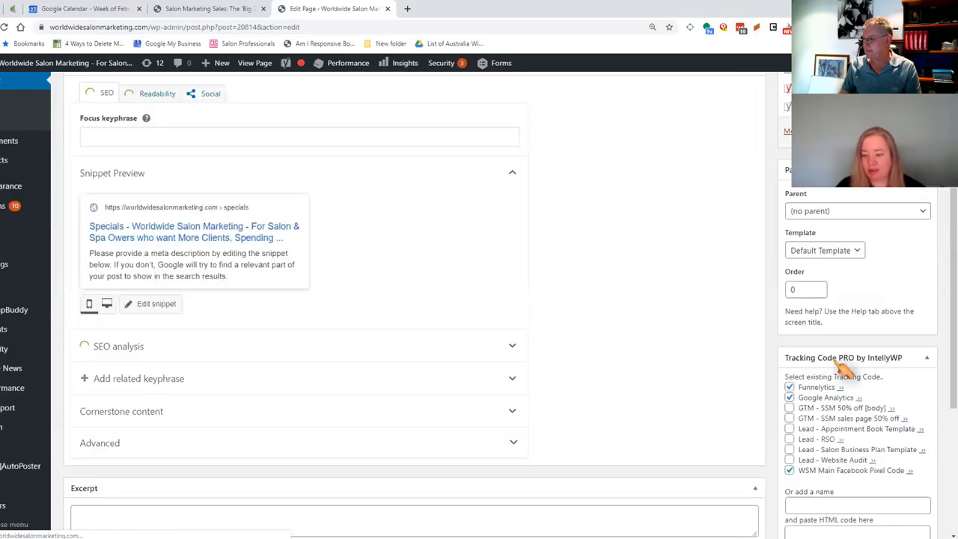
scroll(840, 365, up, 1)
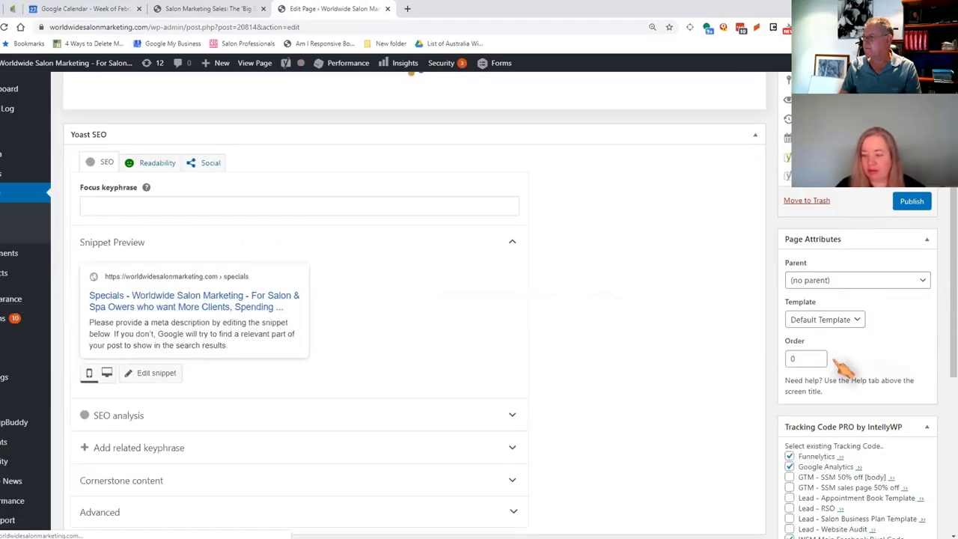
scroll(833, 362, down, 4)
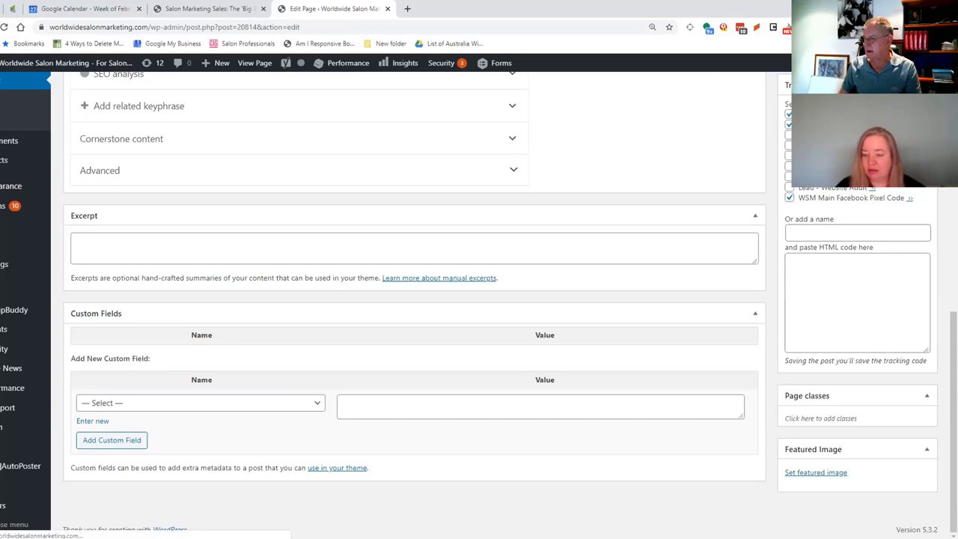
Set the Yoast SEO snippet's meta description to "This is our specials page where you can get fantastic deals...".
scroll(814, 479, up, 4)
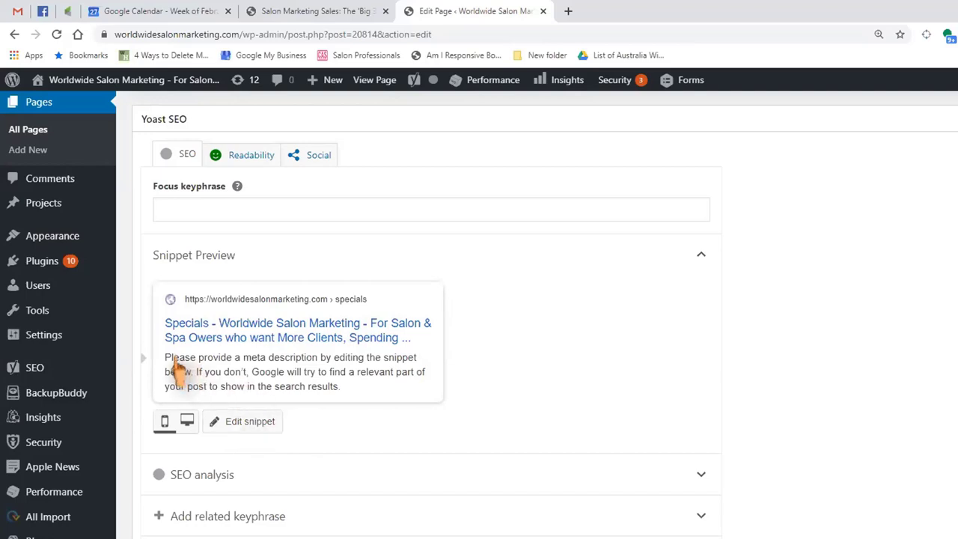
click(245, 422)
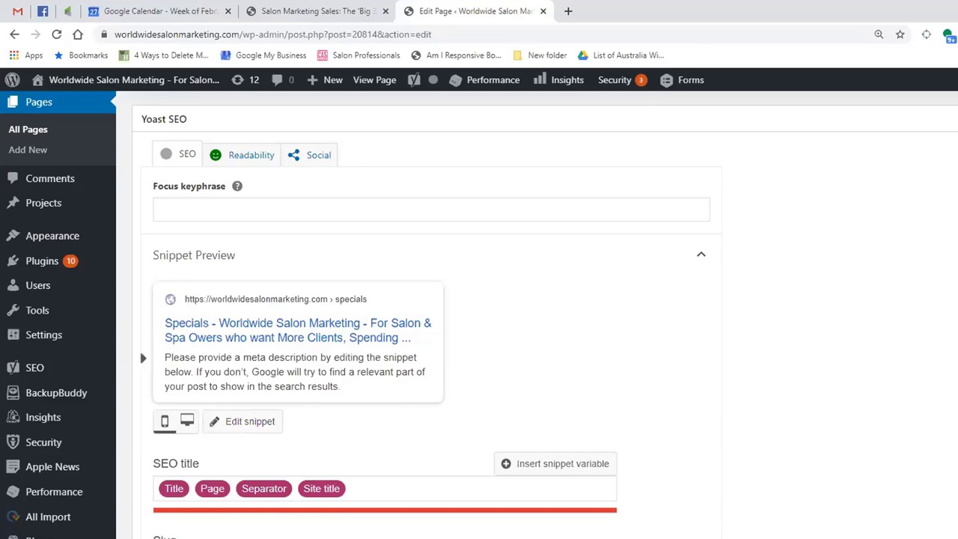
scroll(424, 421, down, 3)
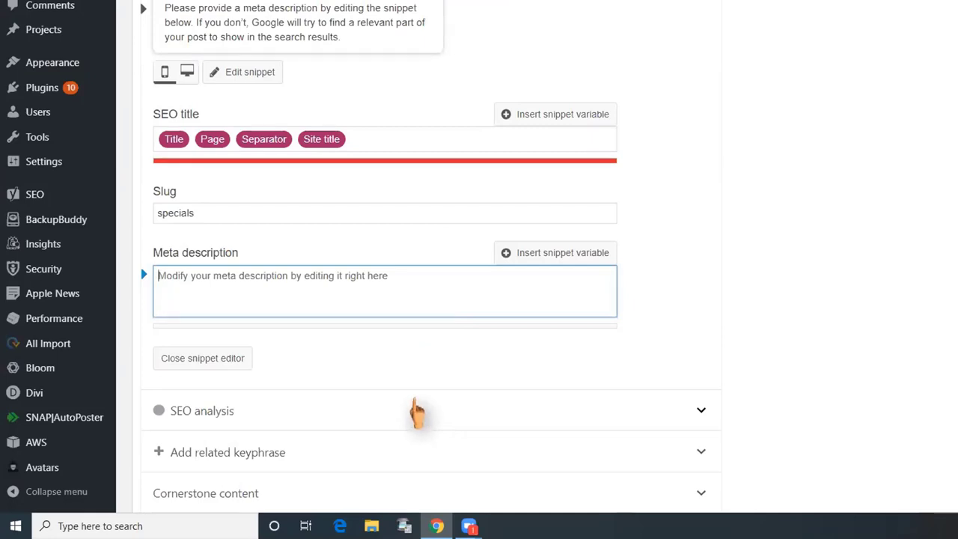
text(This is ou)
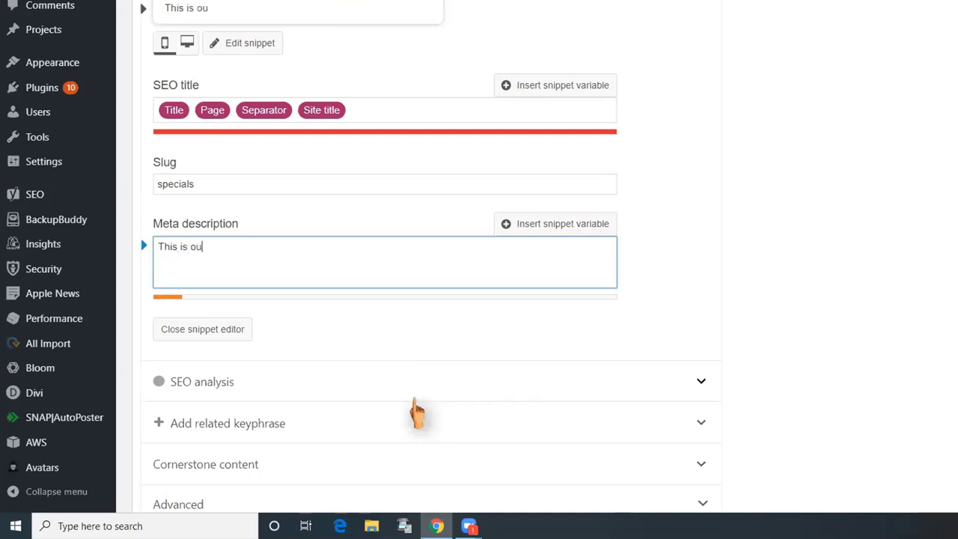
text(r specials page where you can)
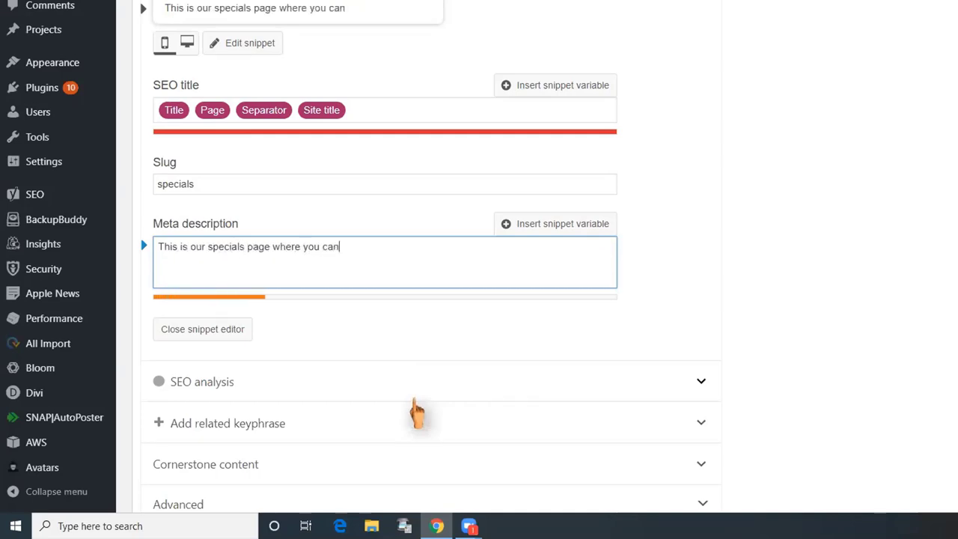
text( get fantasti)
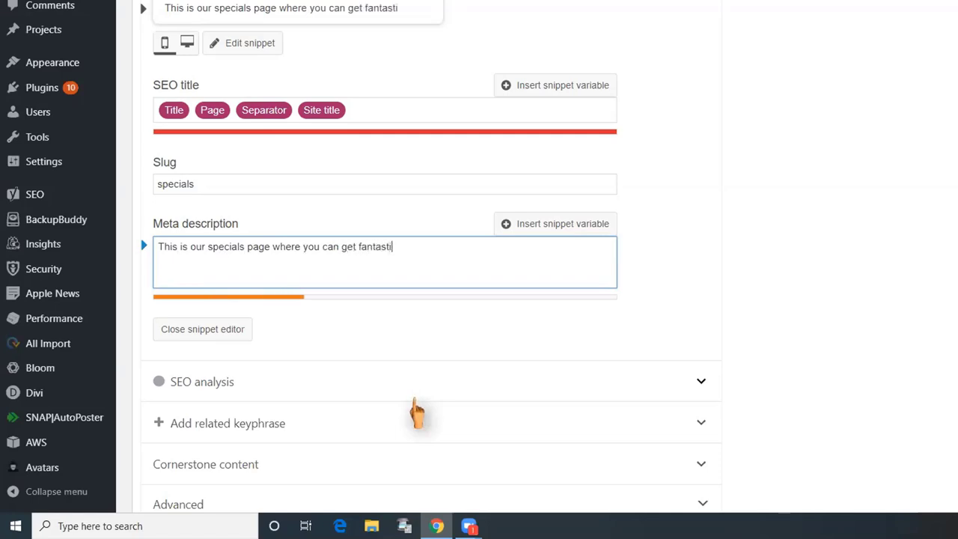
text(c deals)
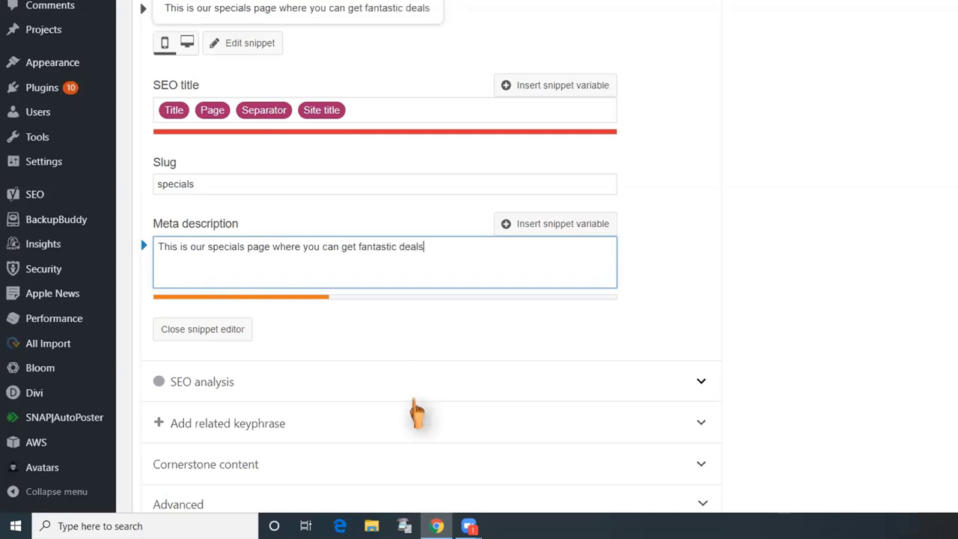
text(.)
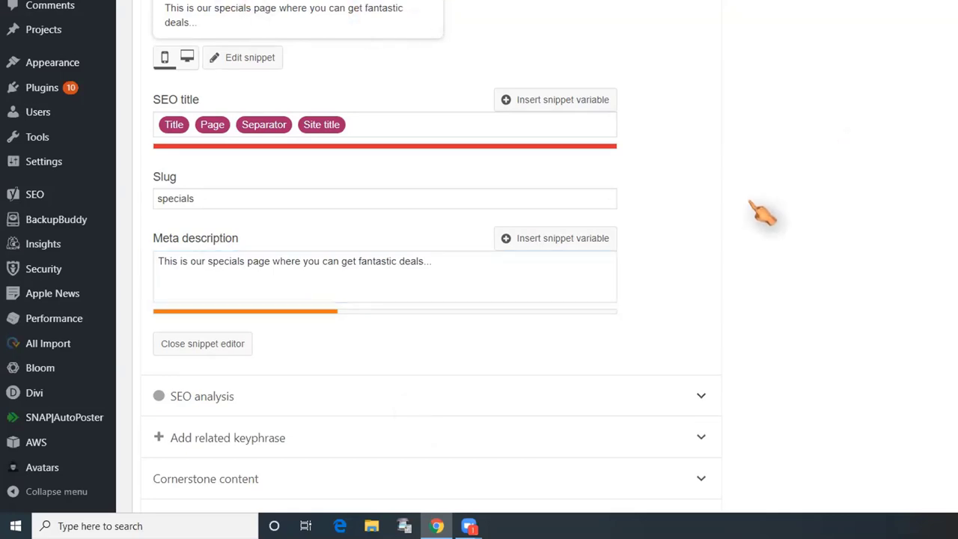
Save the Specials page as a draft and open its preview.
scroll(763, 211, up, 5)
scroll(767, 209, up, 5)
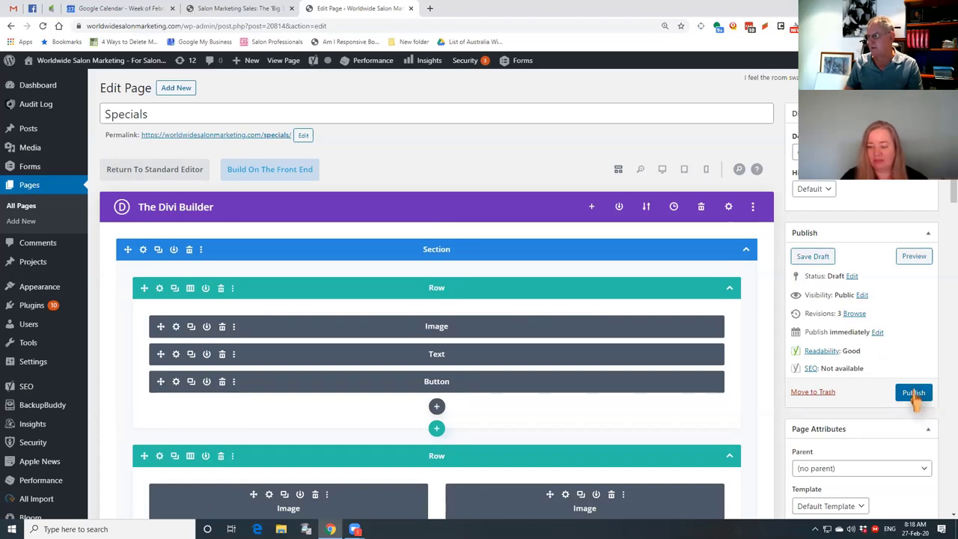
click(812, 256)
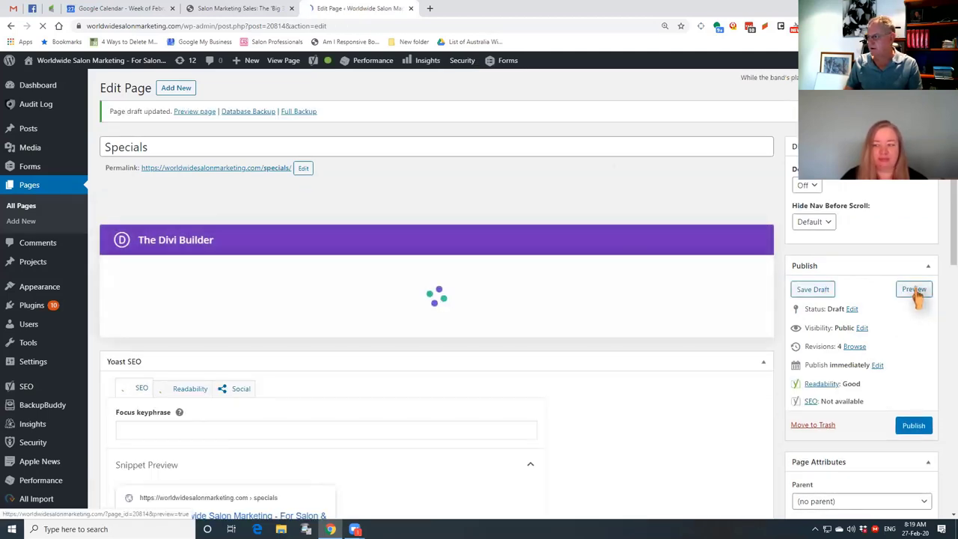
click(916, 291)
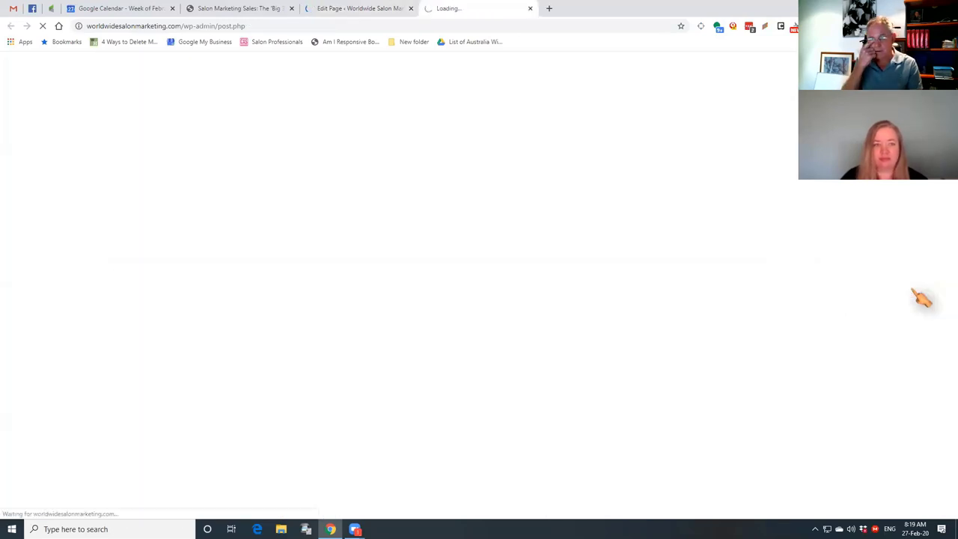